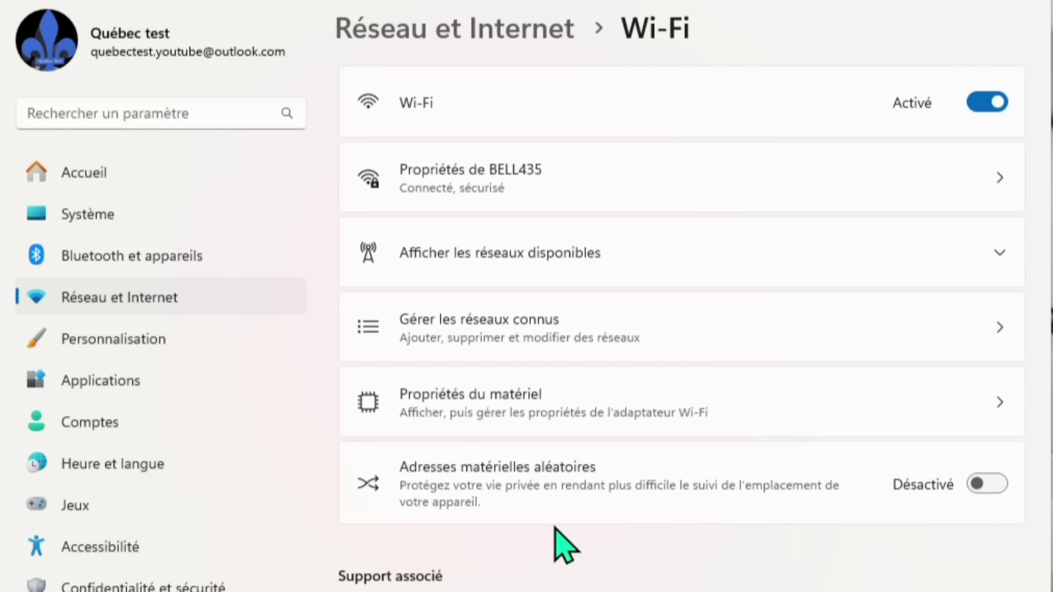
# - Enable random hardware addresses (Adresses matérielles aléatoires) for the Wi-Fi connection
pyautogui.click(996, 483)
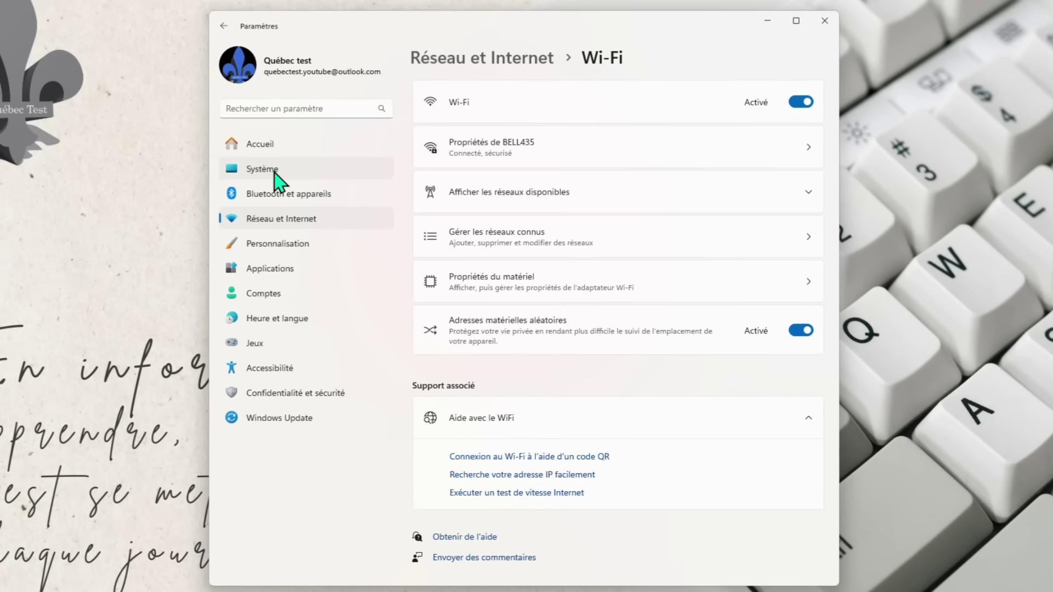
# - Open the Notifications page of the System settings
pyautogui.click(276, 179)
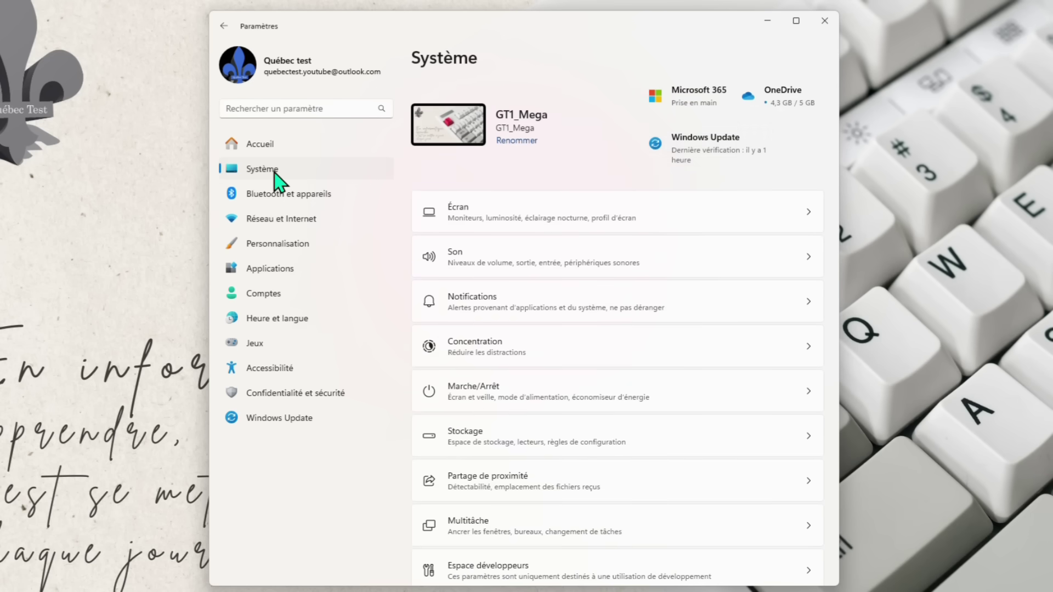
pyautogui.click(483, 315)
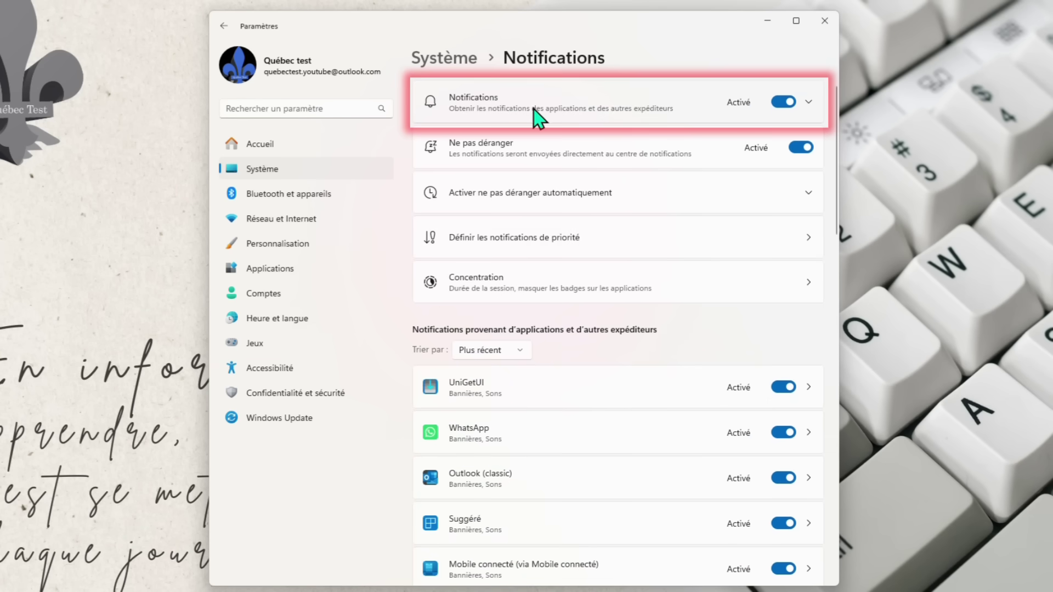
# - Try turning off all notifications globally and check the notification centre
pyautogui.click(786, 103)
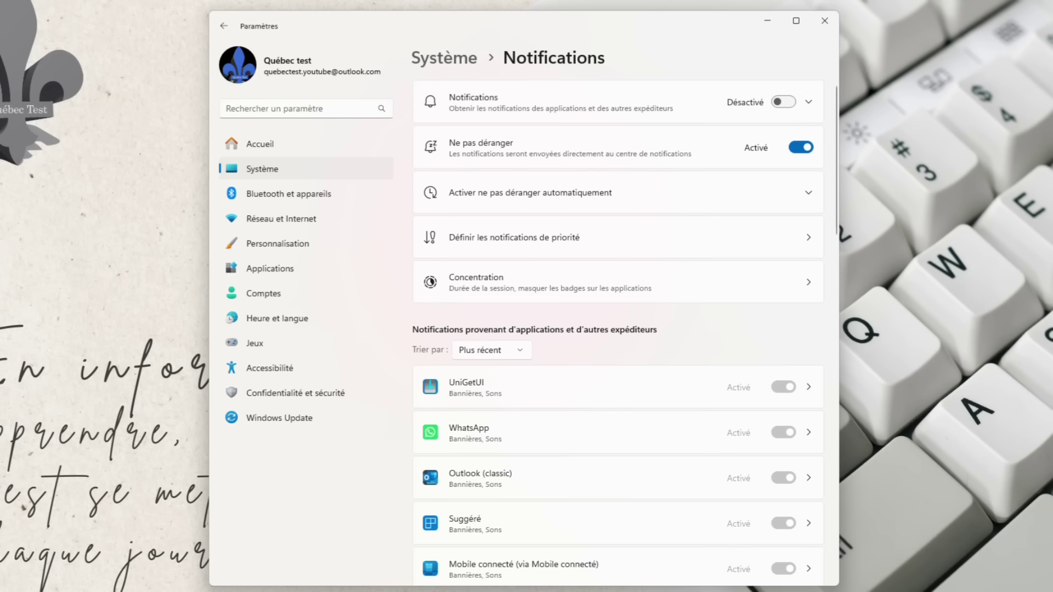
pyautogui.press('super+n')
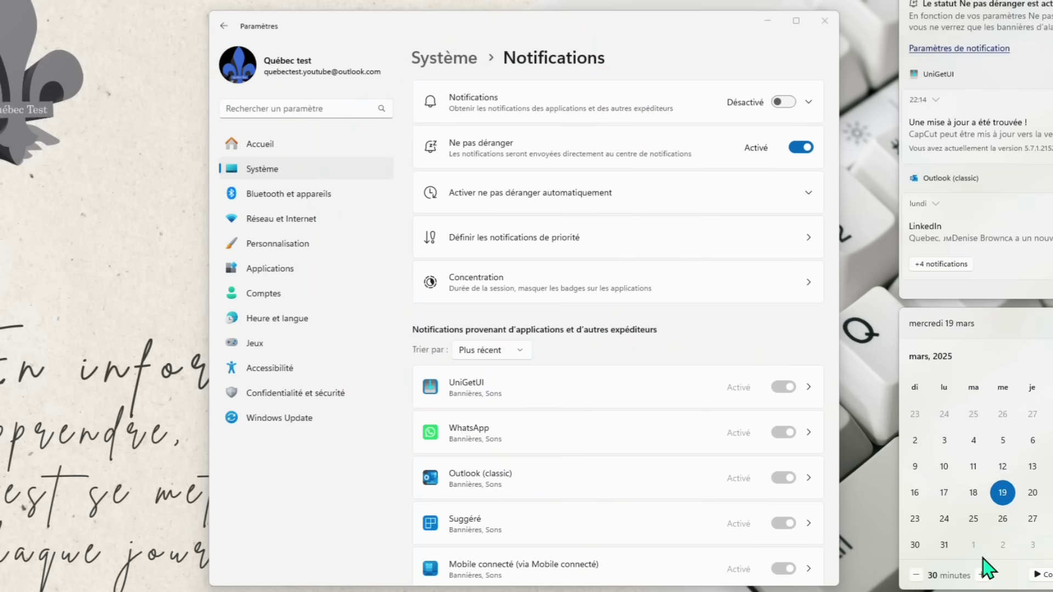
pyautogui.click(671, 36)
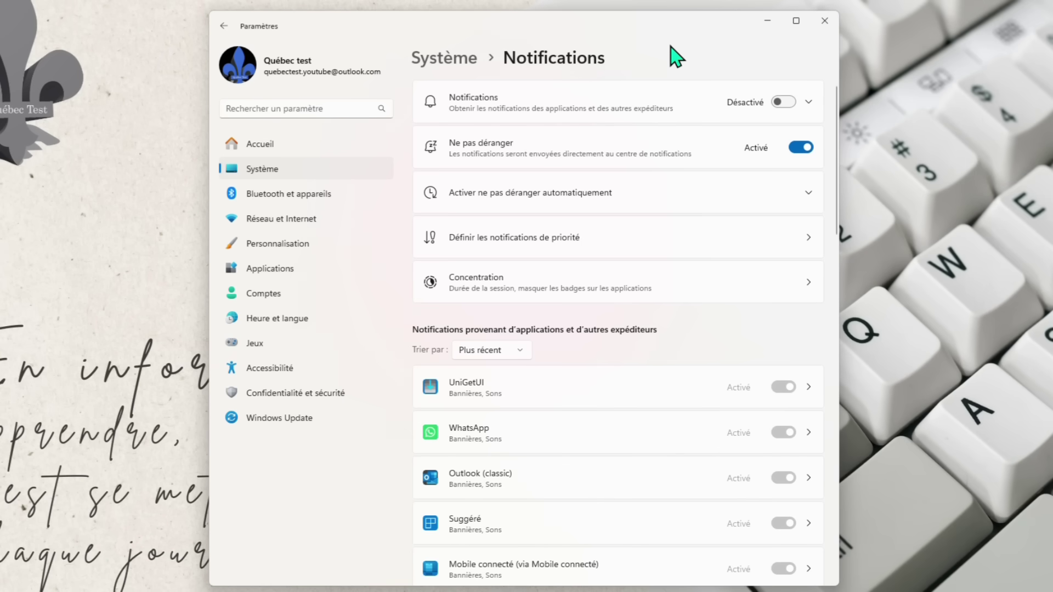
pyautogui.click(784, 102)
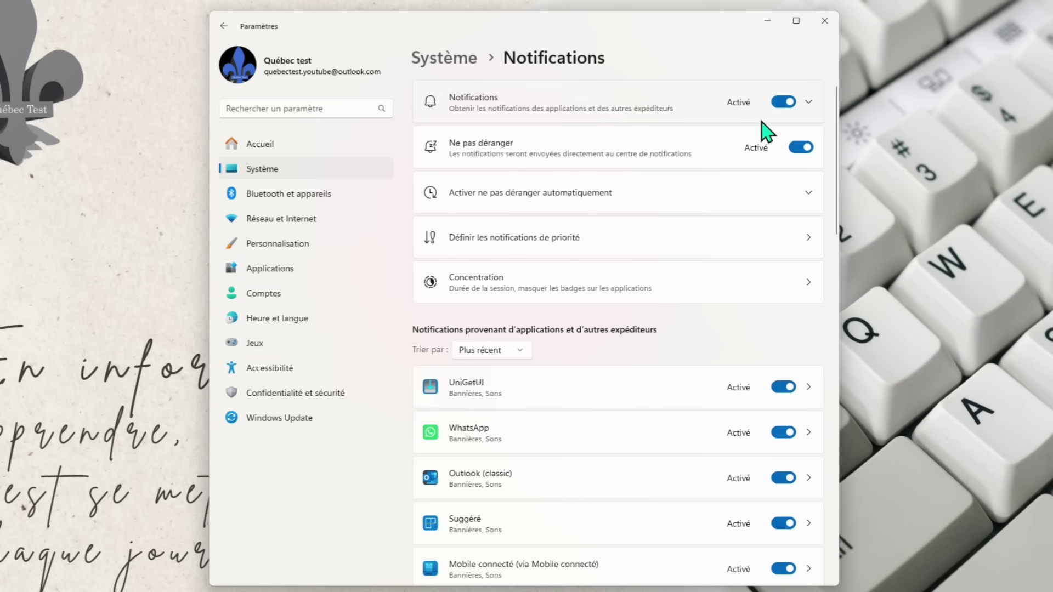
# - Turn off notifications for UniGetUI, WhatsApp, Suggéré, Mobile connecté (via Mobile connecté) and Messages (via Mobile connecté)
pyautogui.scroll(-3, 623, 324)
pyautogui.scroll(-2, 620, 335)
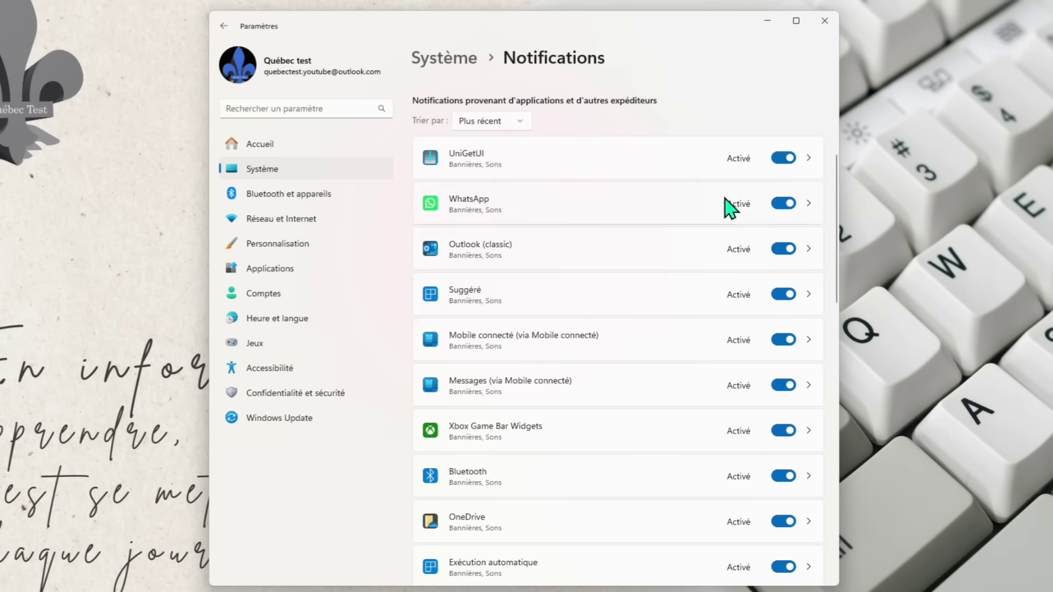
pyautogui.click(787, 160)
pyautogui.click(787, 206)
pyautogui.click(786, 297)
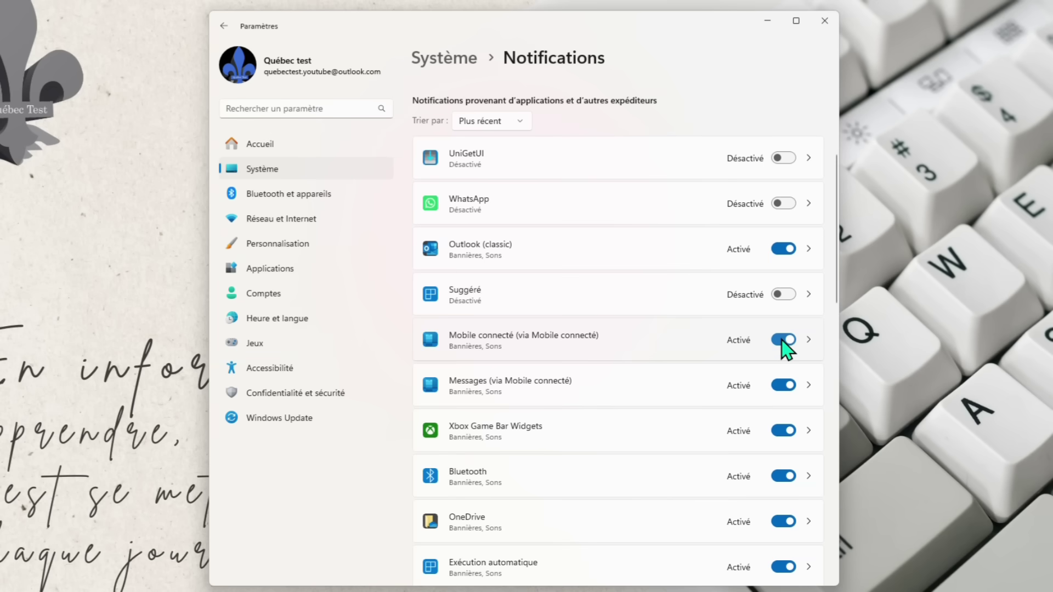
pyautogui.click(784, 340)
pyautogui.click(785, 386)
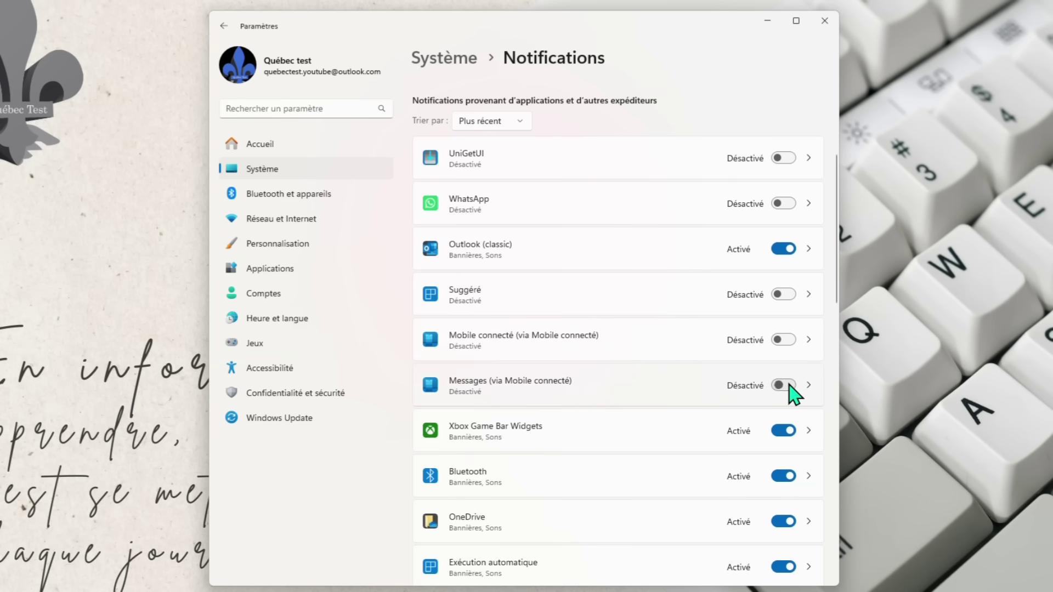
# - Turn off notifications for Xbox Game Bar Widgets, Bluetooth, OneDrive, Exécution automatique, Microsoft Store, Logi Options+ and Outlook (new)
pyautogui.click(781, 432)
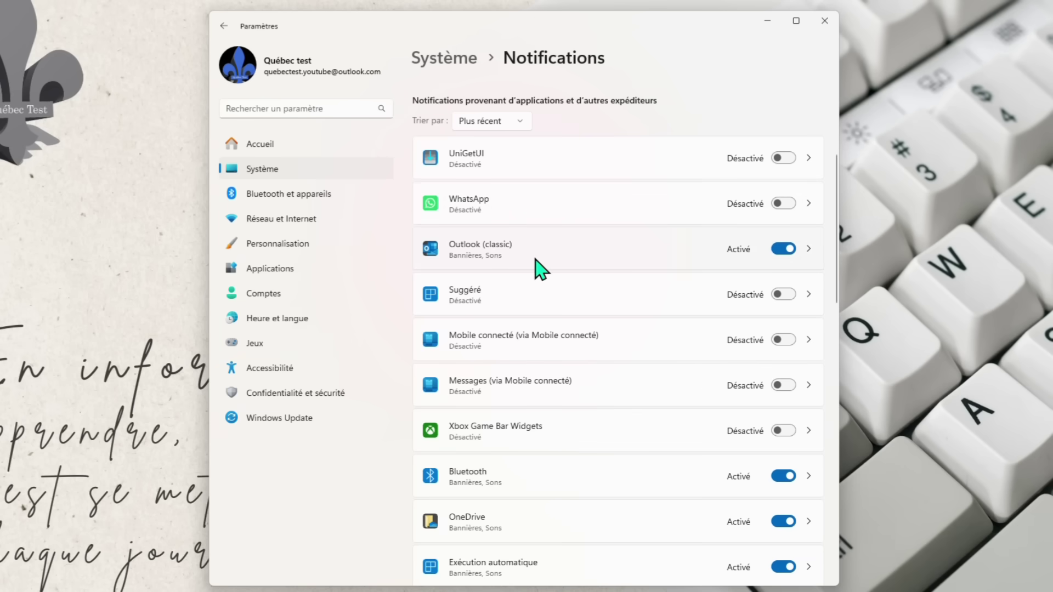
pyautogui.click(785, 478)
pyautogui.click(784, 522)
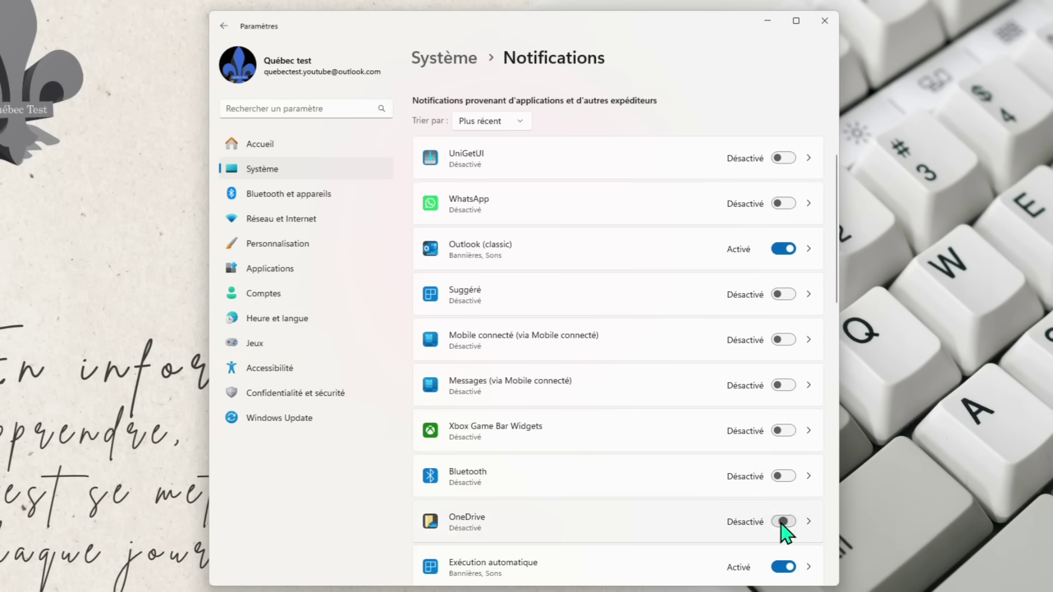
pyautogui.scroll(-4, 781, 524)
pyautogui.click(785, 338)
pyautogui.click(784, 384)
pyautogui.click(784, 429)
pyautogui.click(785, 475)
# - Turn off notifications for Suggestions de notification, Outil Capture d'écran, Realtek Audio Console, Notification d'impression, Mobile connecté, Paramètres and FileZilla
pyautogui.scroll(-4, 738, 454)
pyautogui.click(785, 291)
pyautogui.click(785, 337)
pyautogui.click(783, 382)
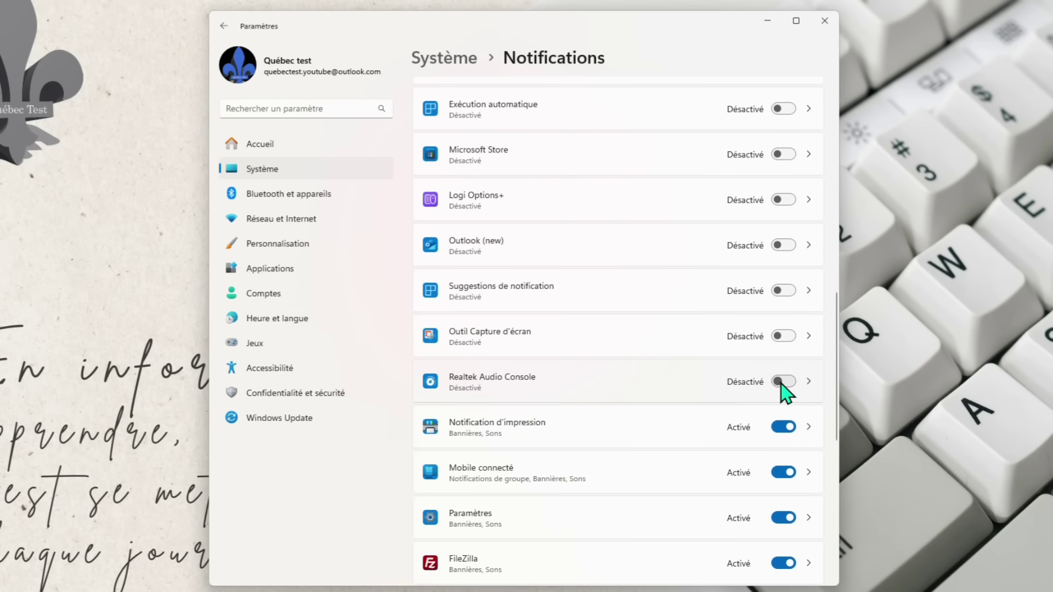
pyautogui.click(785, 427)
pyautogui.click(783, 474)
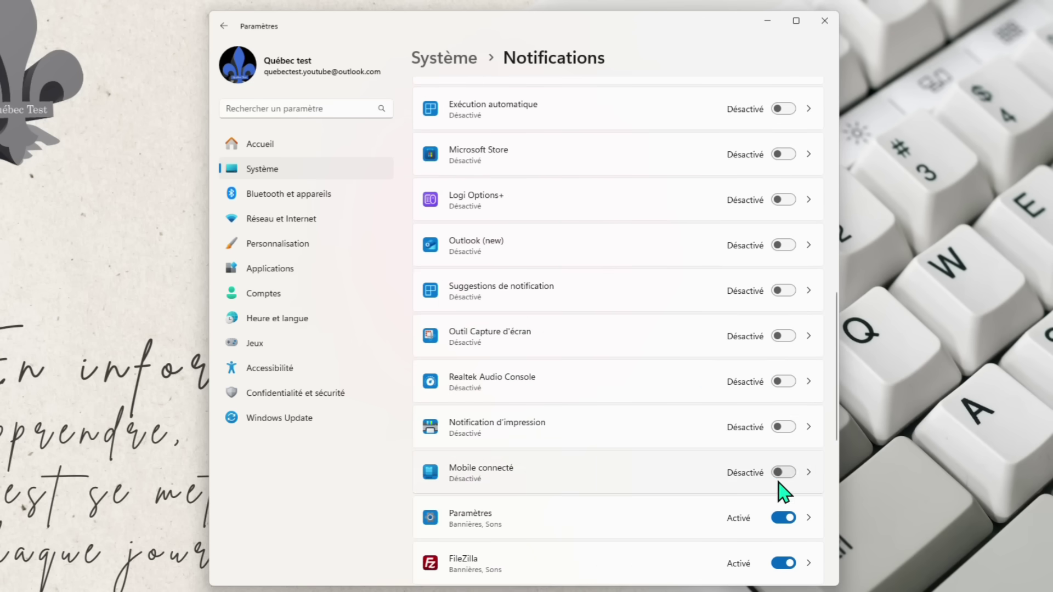
pyautogui.click(783, 519)
pyautogui.click(783, 563)
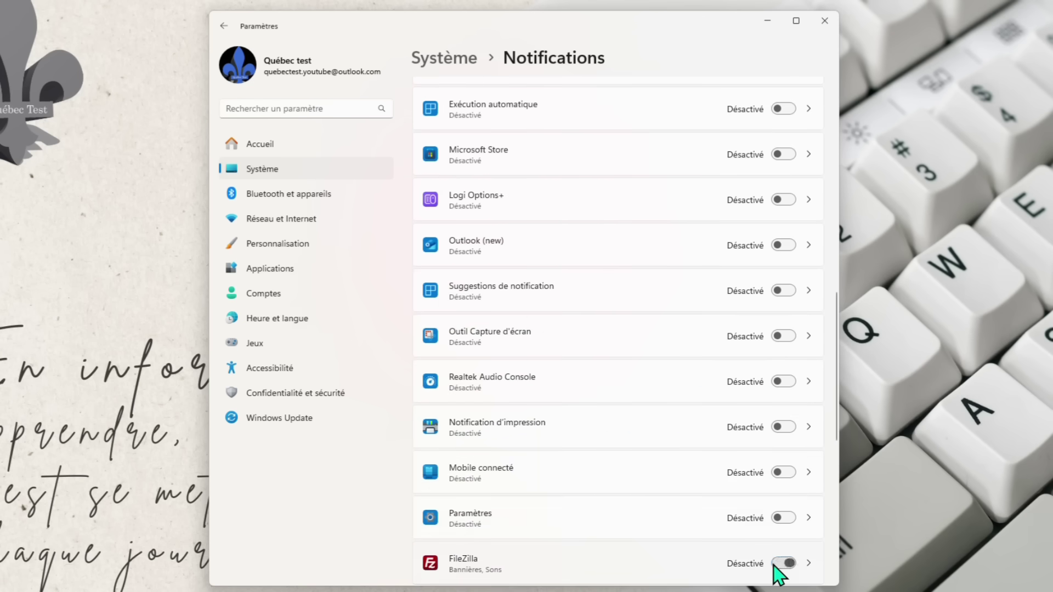
# - Turn off notifications for Notification du mode de saisie, Applications, Audio and Applications au démarrage
pyautogui.scroll(-3, 741, 527)
pyautogui.click(787, 458)
pyautogui.click(789, 503)
# - Disable both the Windows welcome experience after updates and the tips and suggestions under the additional notification settings
pyautogui.scroll(-4, 796, 483)
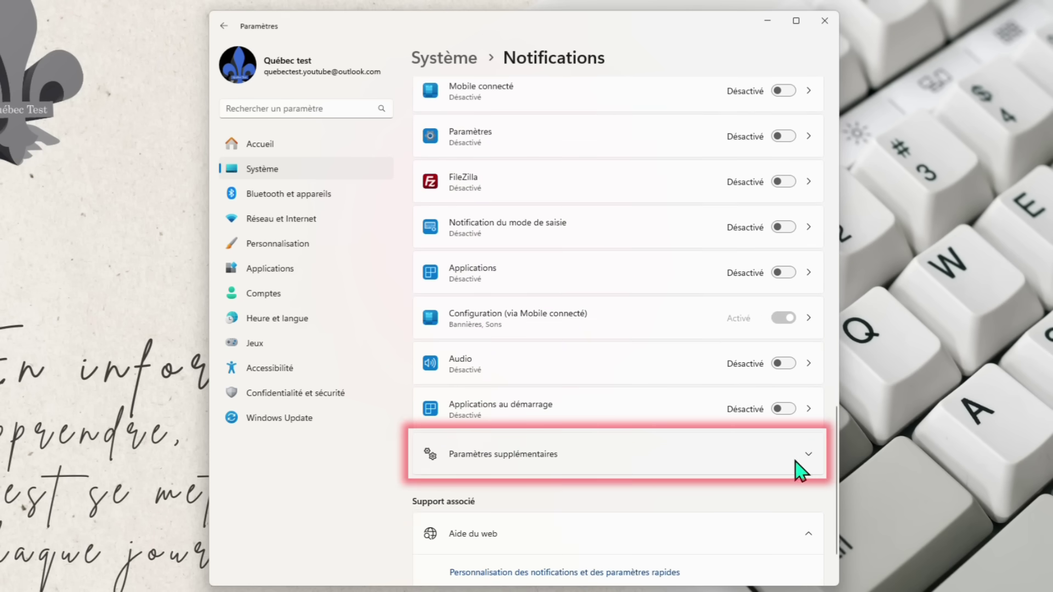
pyautogui.click(809, 456)
pyautogui.scroll(-3, 815, 465)
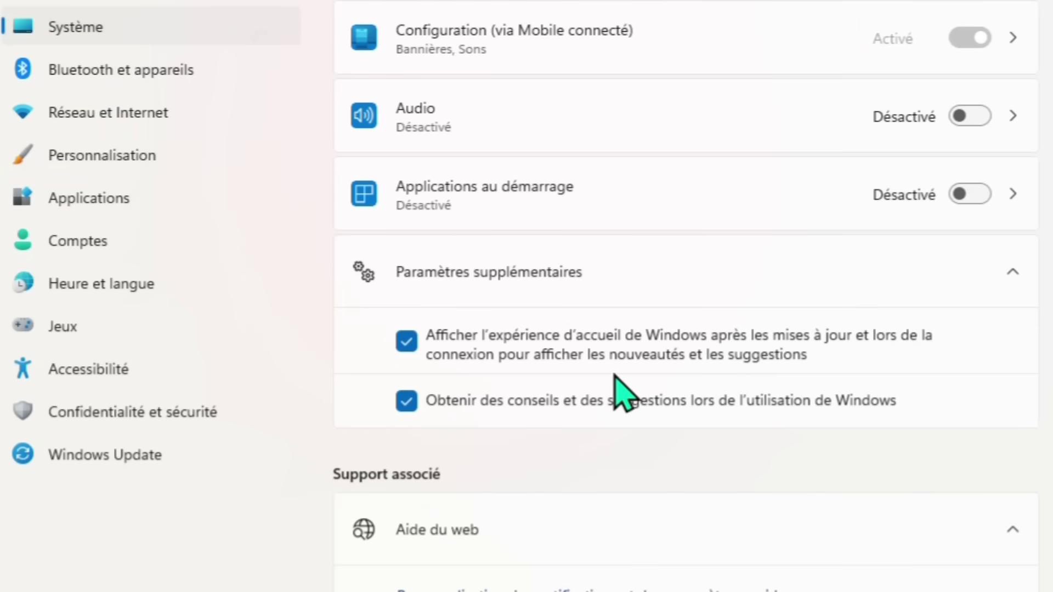
pyautogui.click(409, 346)
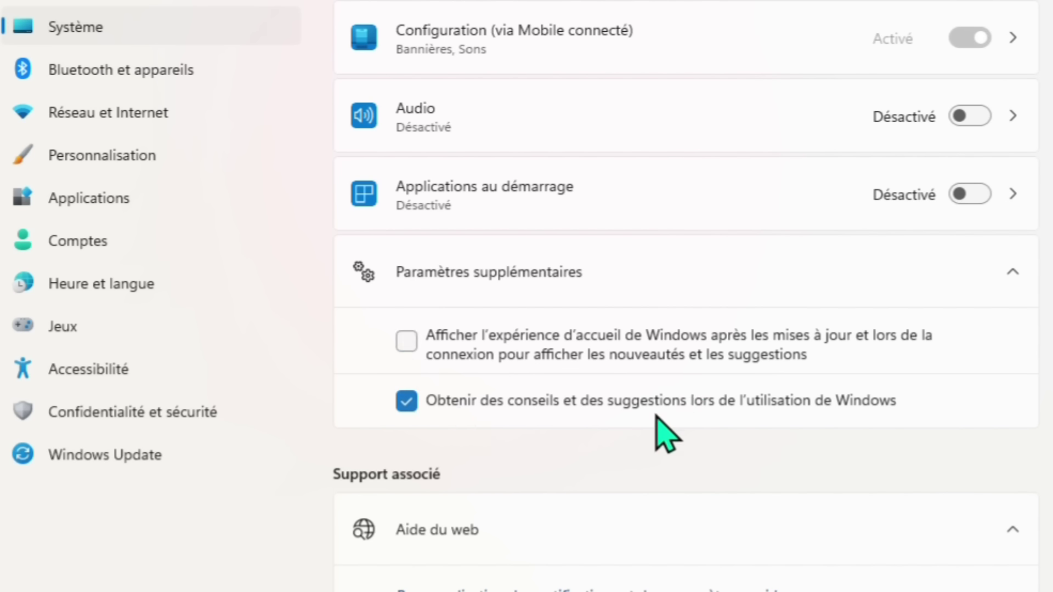
pyautogui.click(408, 407)
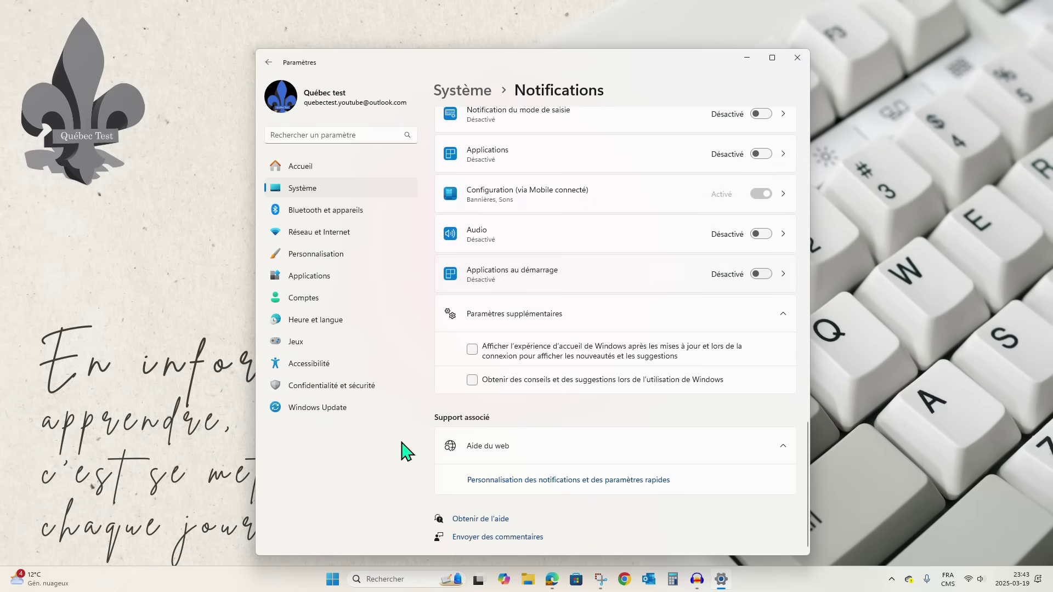
pyautogui.click(333, 579)
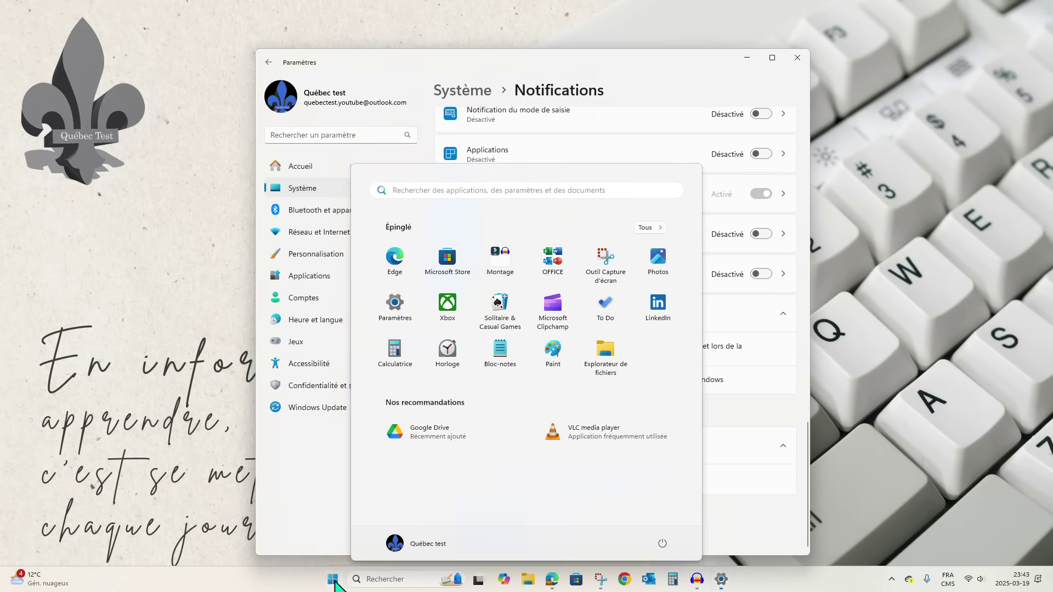
pyautogui.click(333, 579)
pyautogui.click(1021, 579)
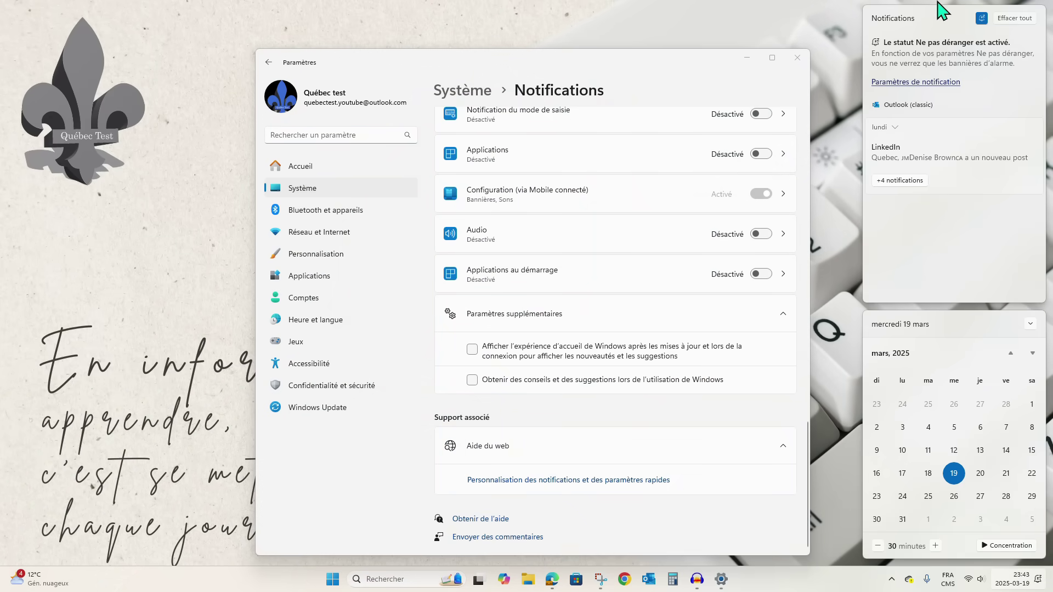
pyautogui.click(811, 580)
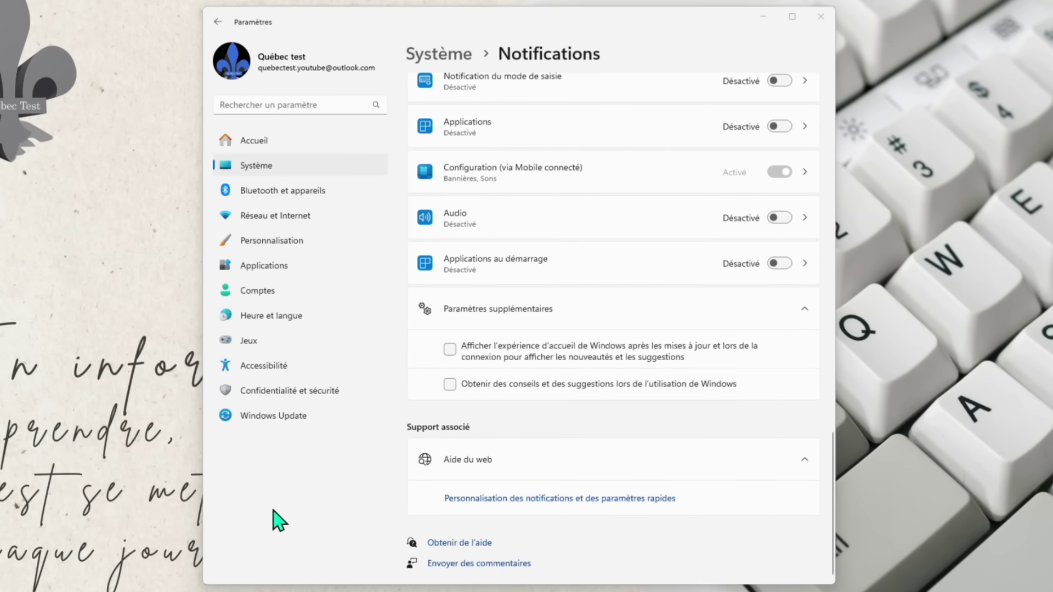
# - In the general privacy settings, turn off the advertising ID, language list access, app launch tracking, suggested content and notifications in Settings
pyautogui.click(269, 394)
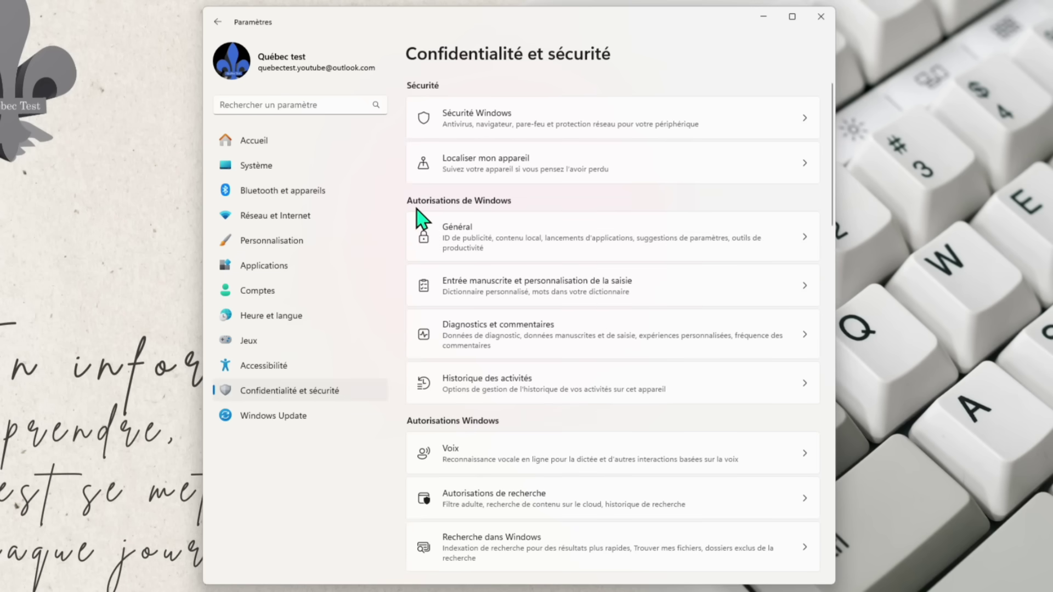
pyautogui.click(463, 241)
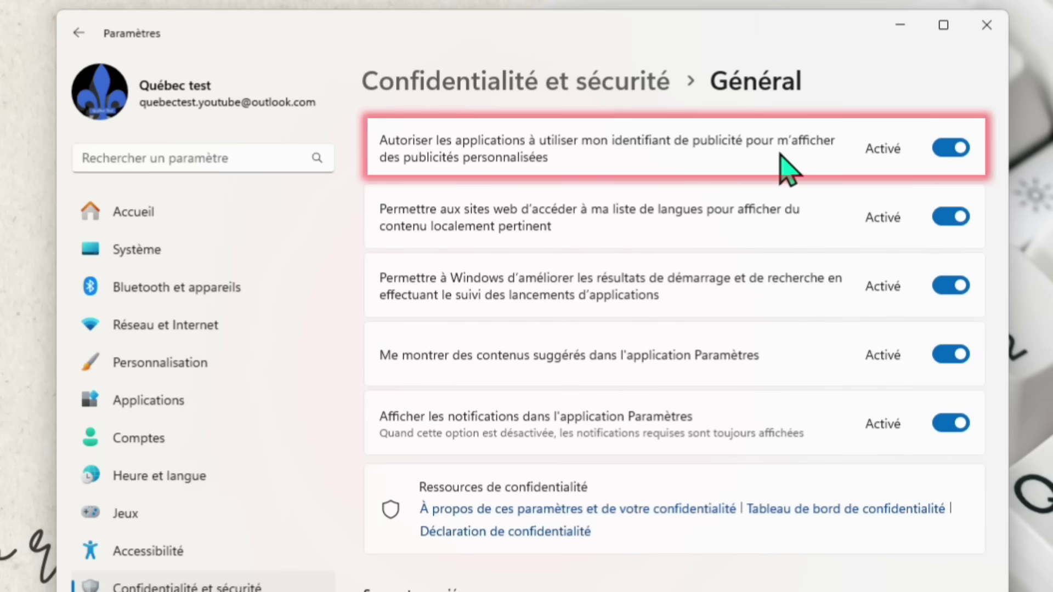
pyautogui.click(957, 152)
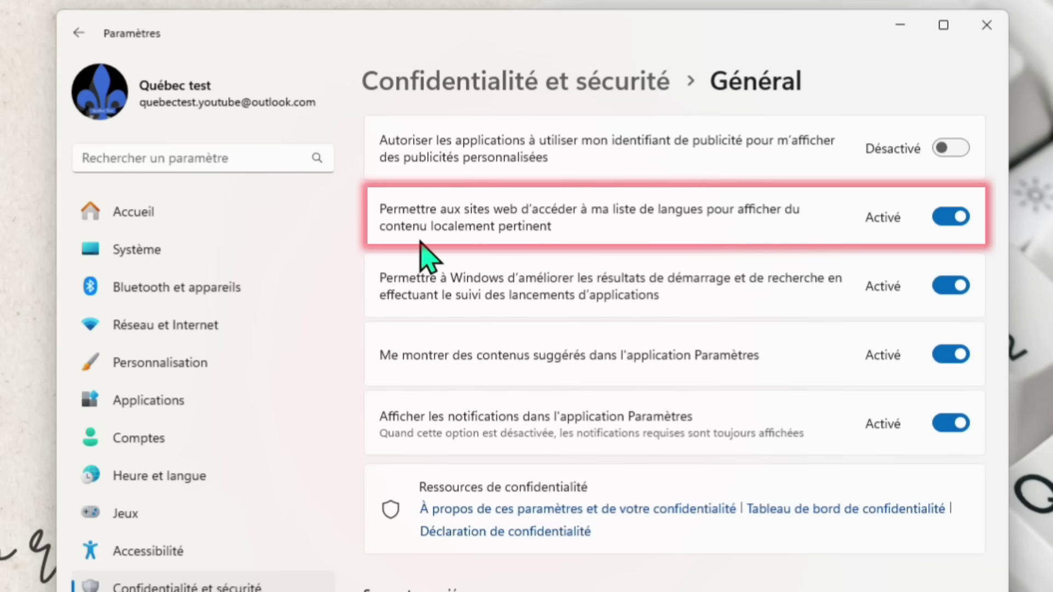
pyautogui.click(952, 219)
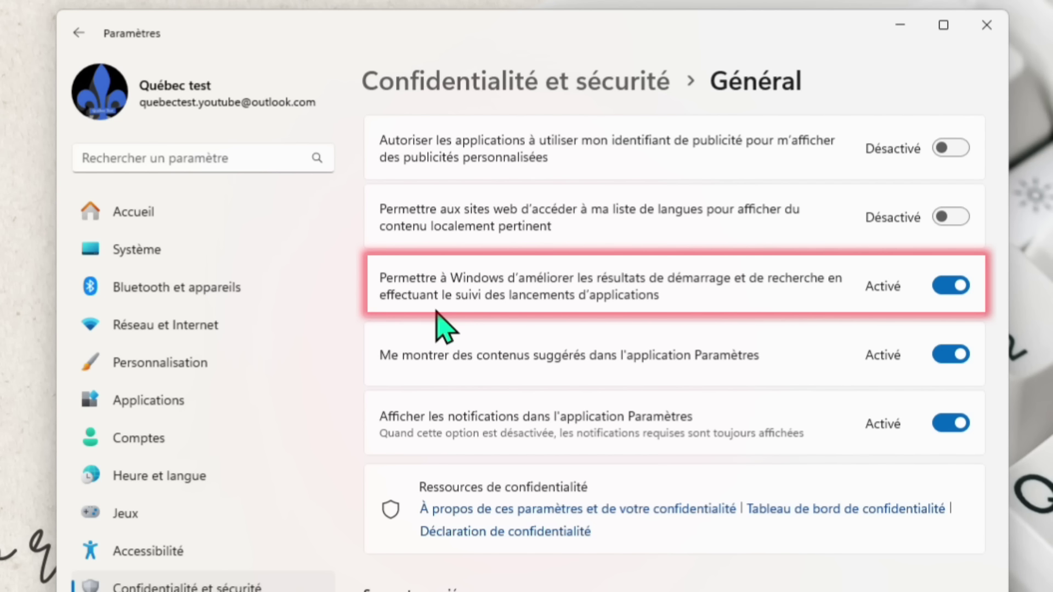
pyautogui.click(943, 286)
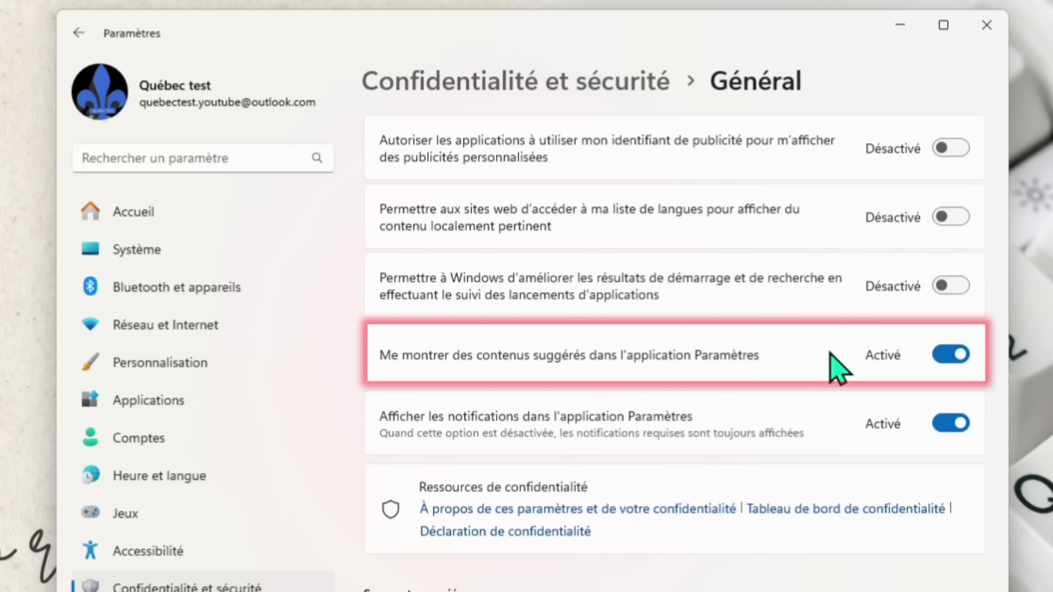
pyautogui.click(955, 356)
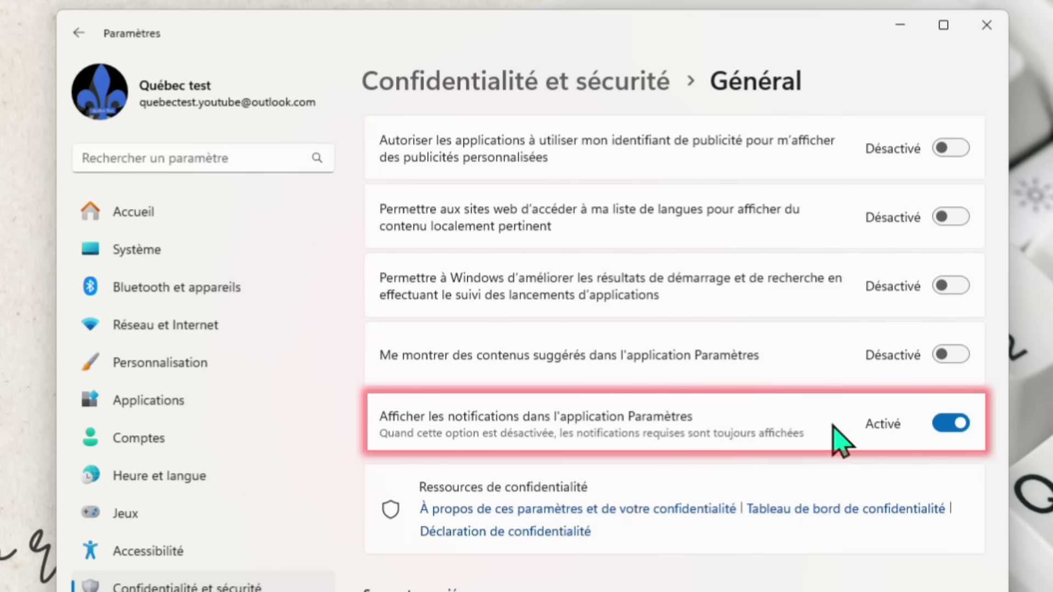
pyautogui.click(953, 424)
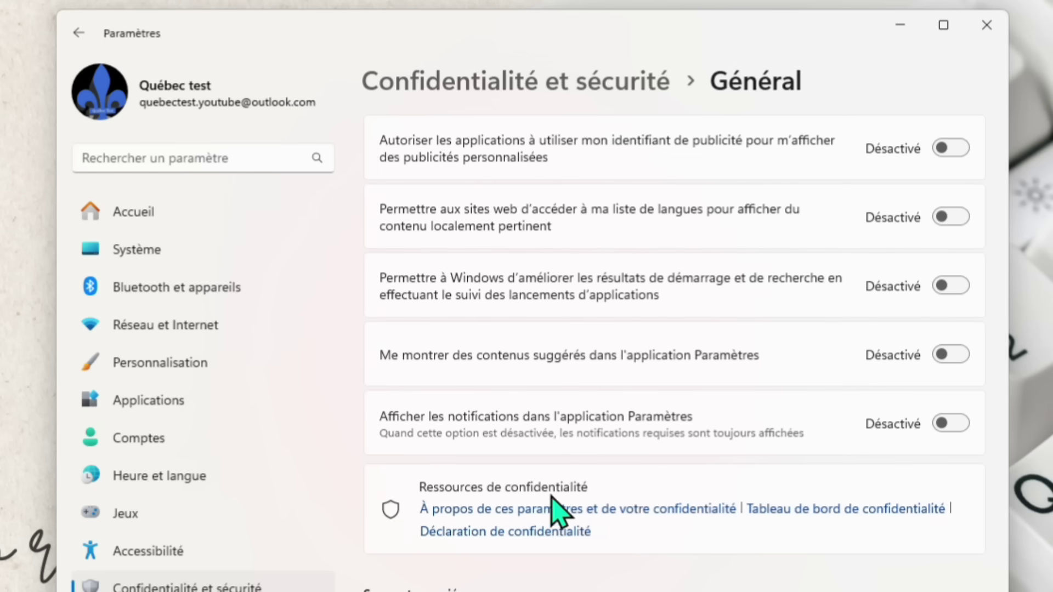
# - Open the Microsoft account privacy dashboard in the browser and display the interests list in the personalised ad settings
pyautogui.click(846, 511)
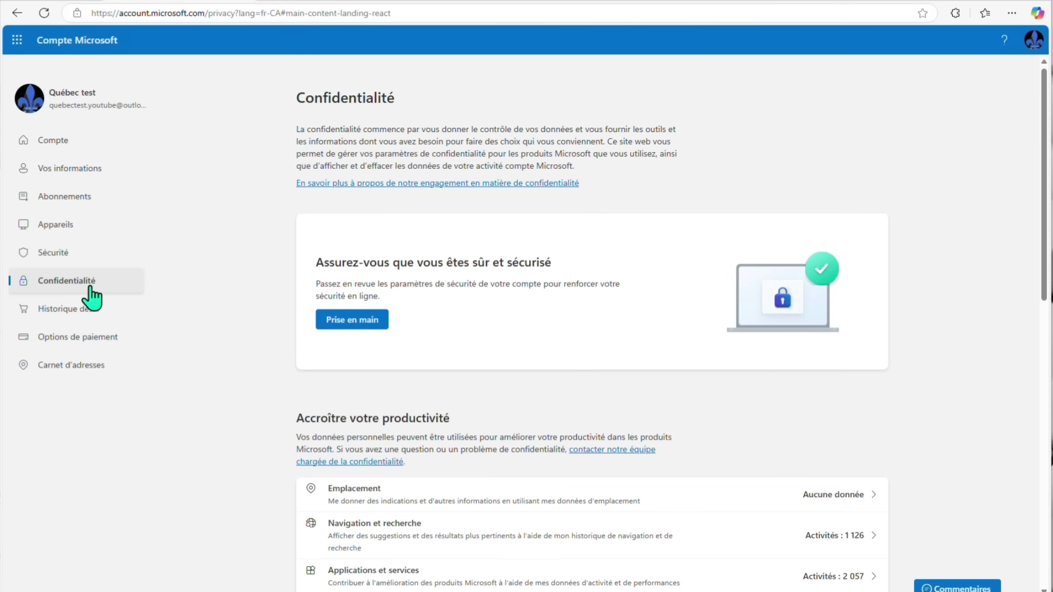
pyautogui.scroll(-3, 705, 212)
pyautogui.scroll(-3, 706, 211)
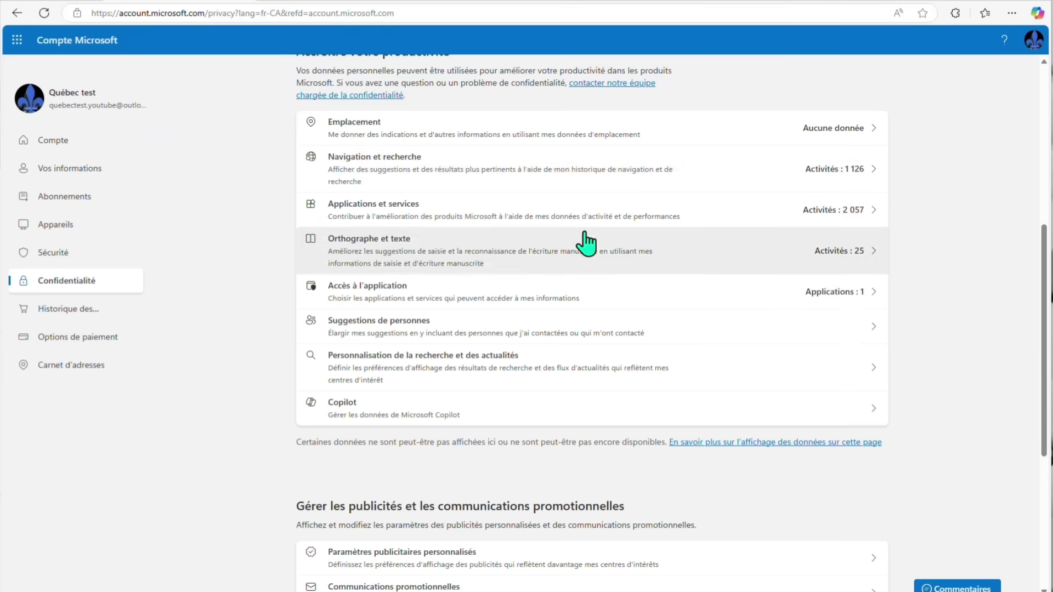
pyautogui.scroll(-3, 535, 277)
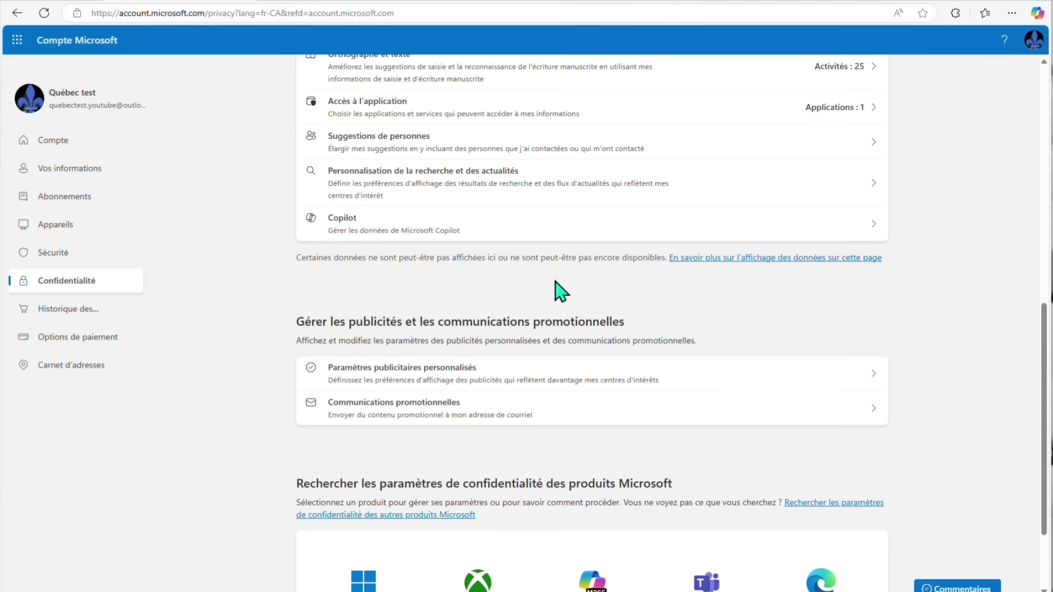
pyautogui.scroll(-2, 494, 280)
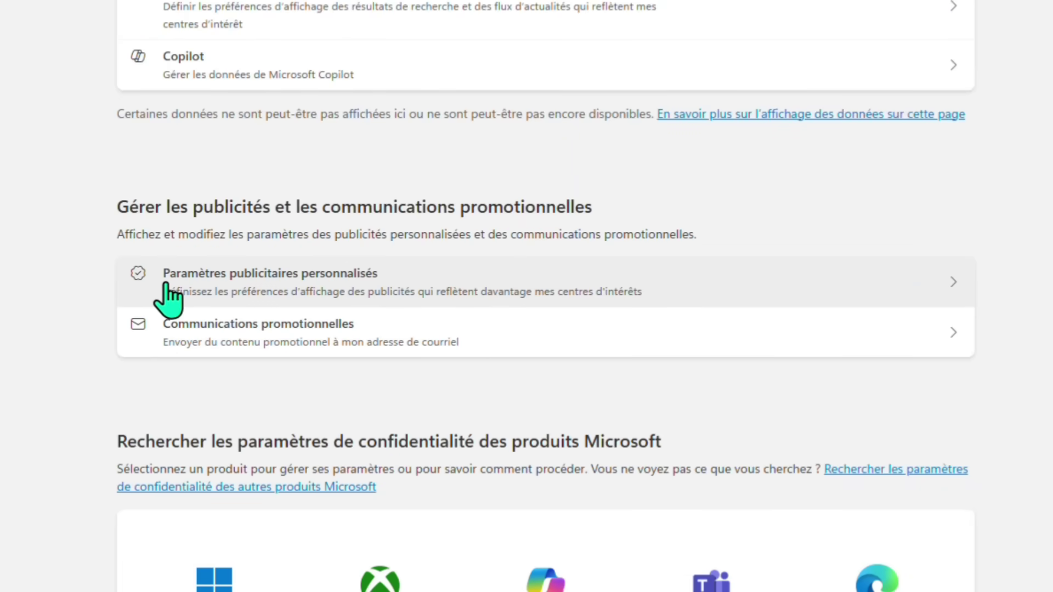
pyautogui.click(477, 283)
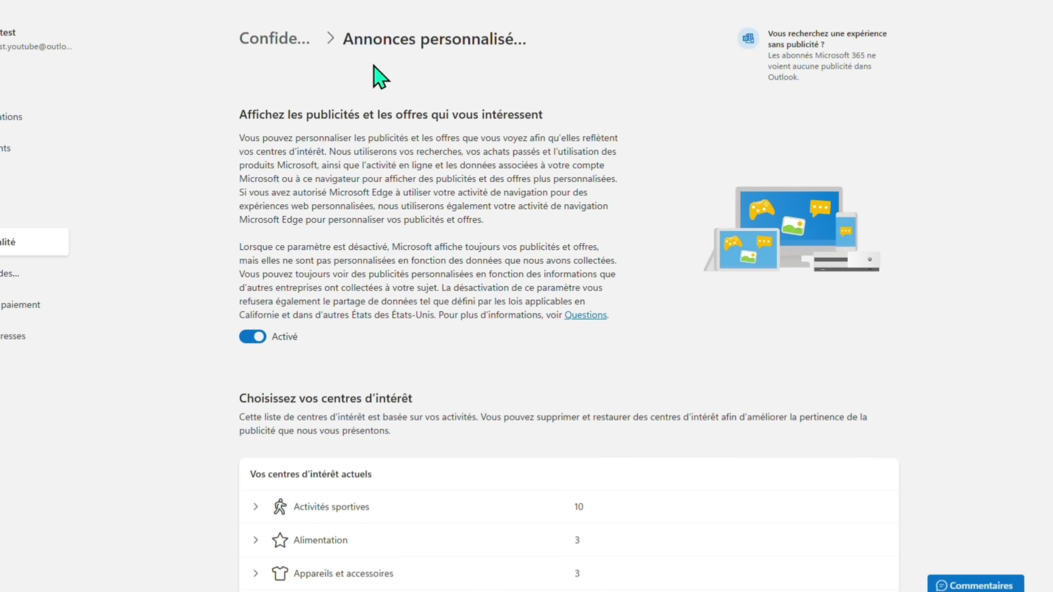
pyautogui.scroll(-3, 440, 254)
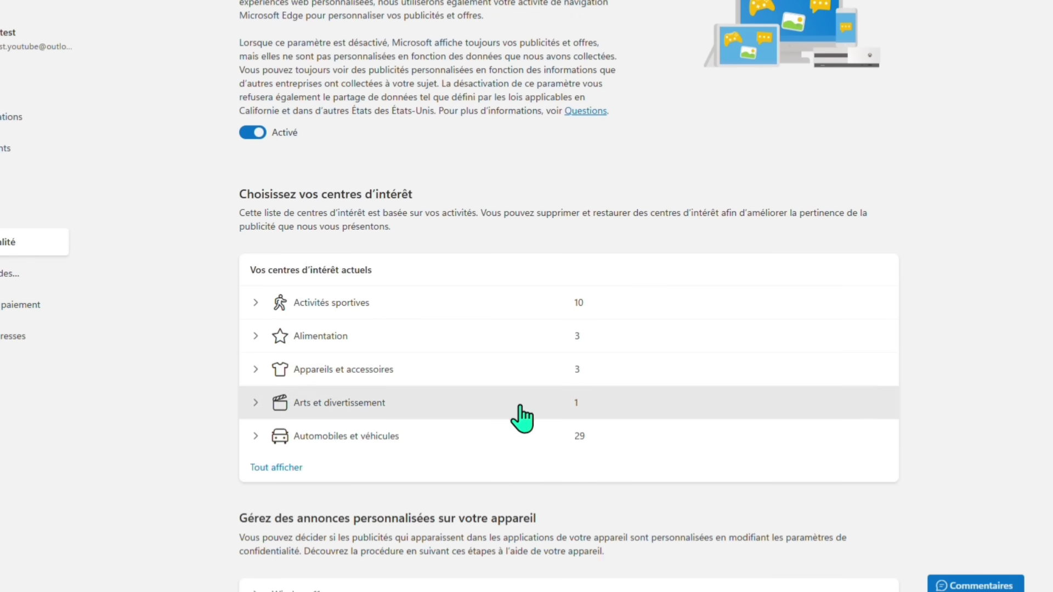
# - Expand the Activités sportives interests and turn off personalised ads and offers for the Microsoft account
pyautogui.click(259, 309)
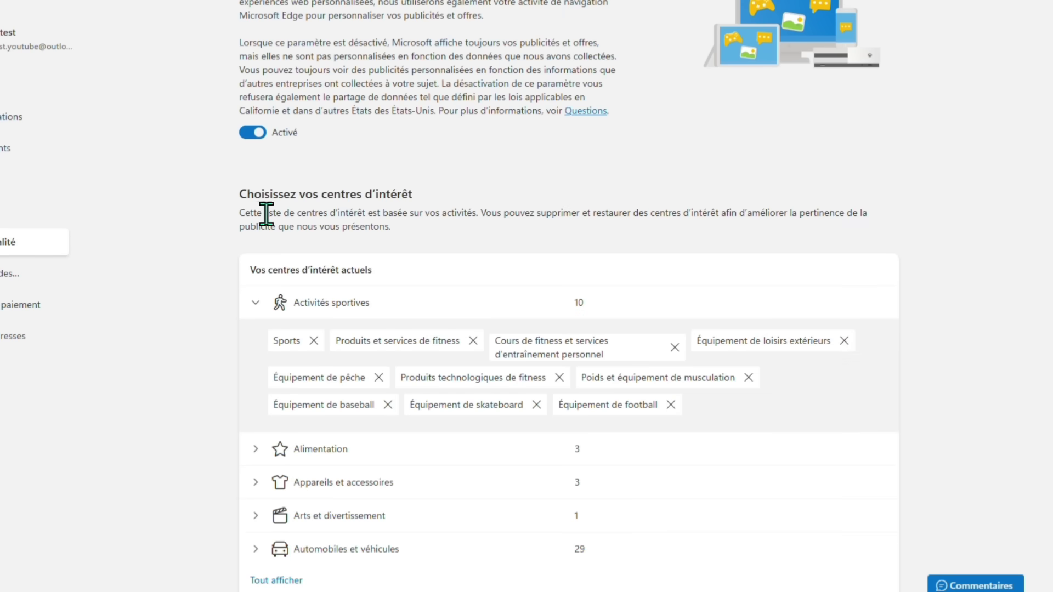
pyautogui.click(251, 133)
pyautogui.scroll(4, 478, 197)
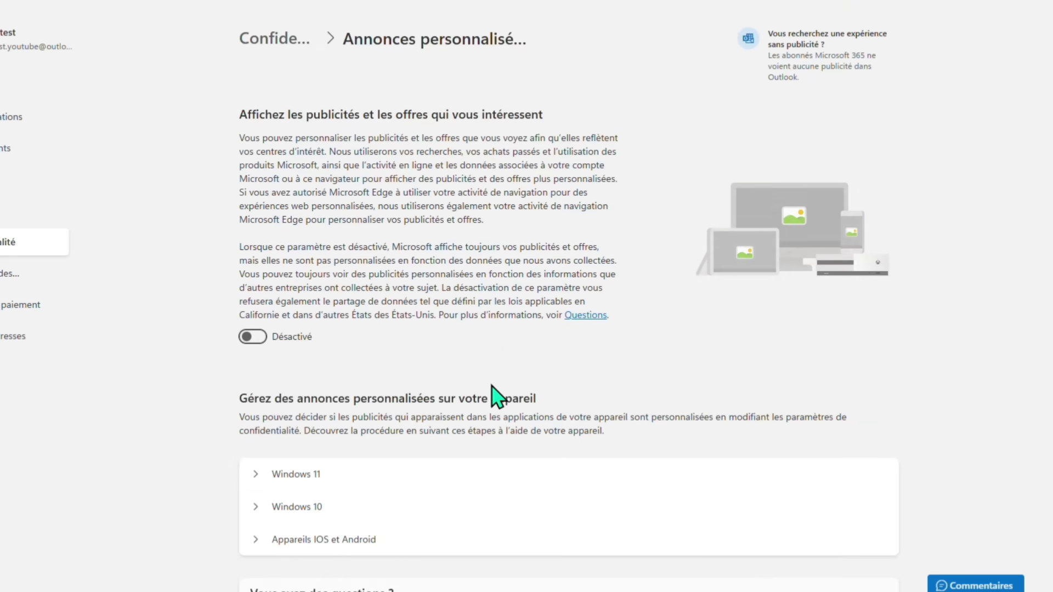
# - In the account's promotional communications settings, opt out of all promotional emails and newsletters, save the change and close the browser
pyautogui.click(275, 39)
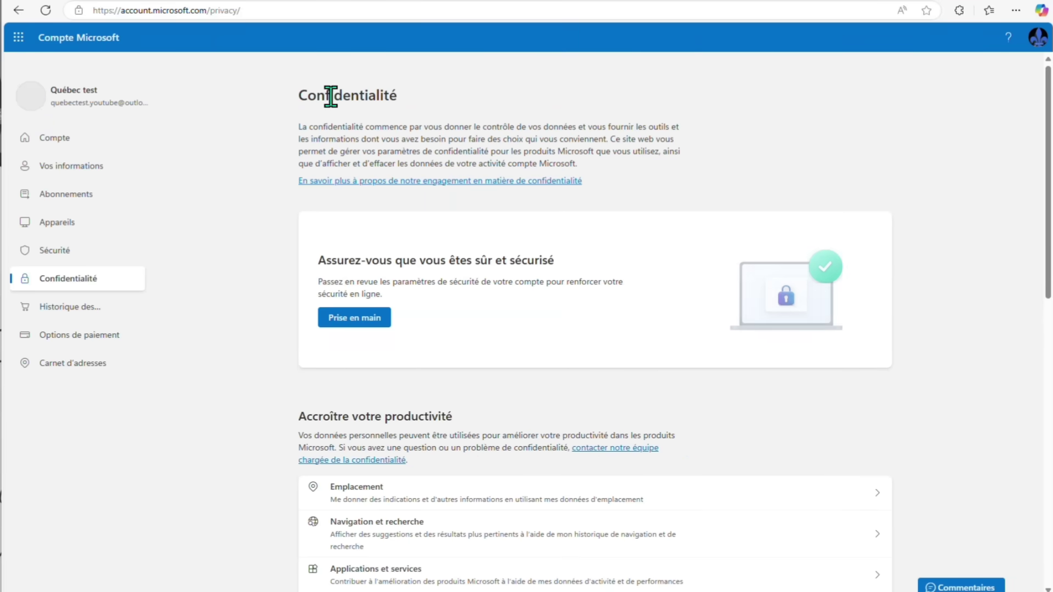
pyautogui.scroll(-5, 222, 262)
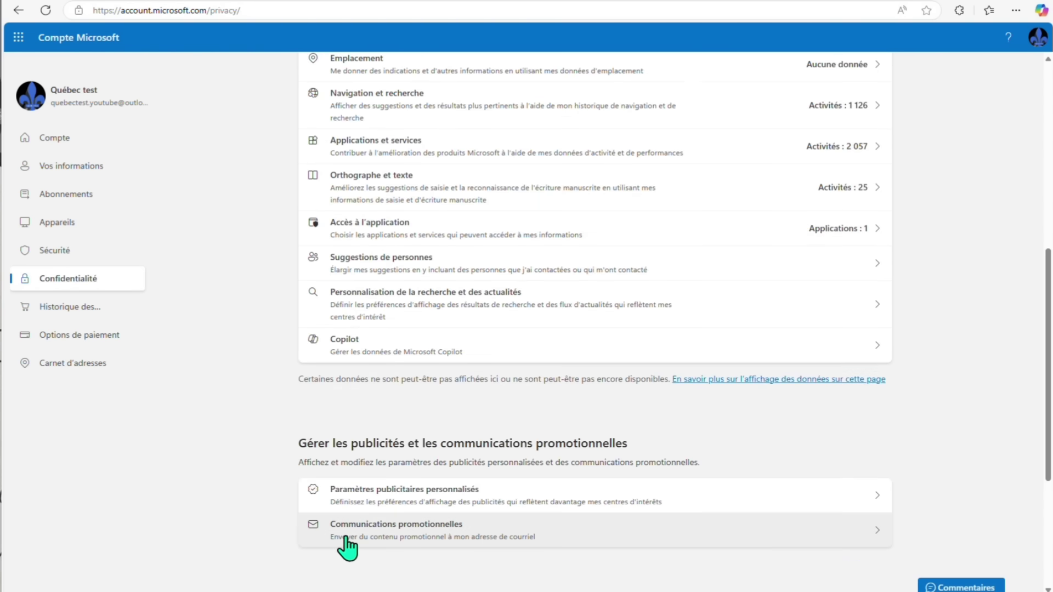
pyautogui.click(432, 539)
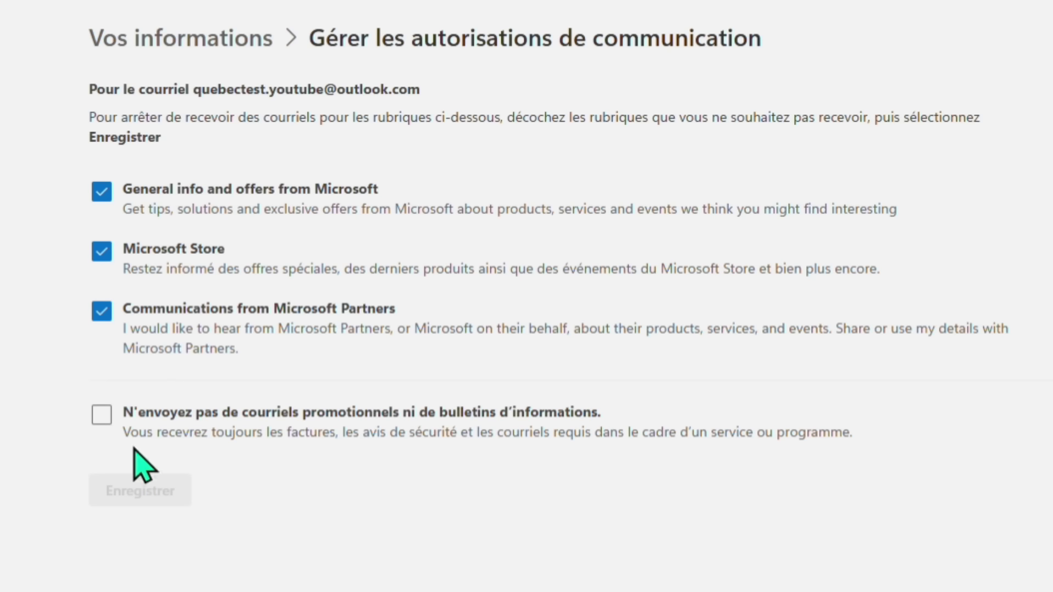
pyautogui.click(101, 416)
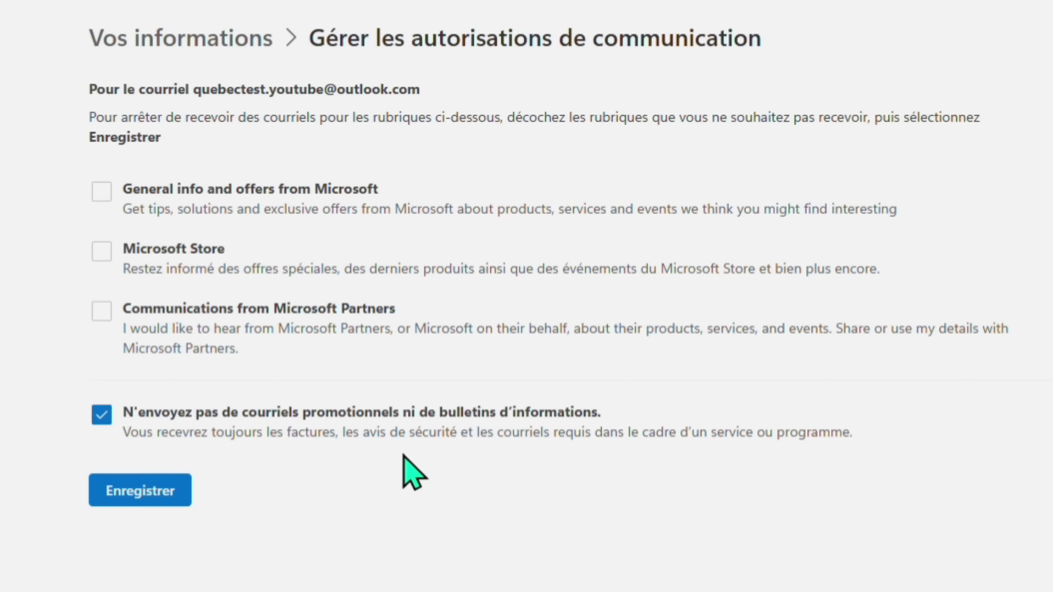
pyautogui.click(164, 492)
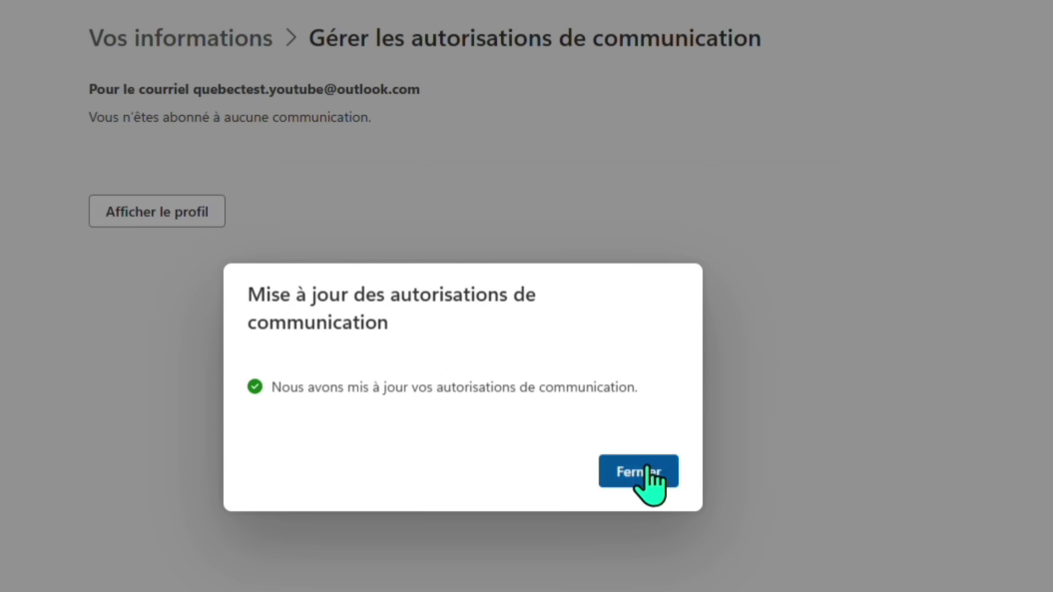
pyautogui.click(645, 473)
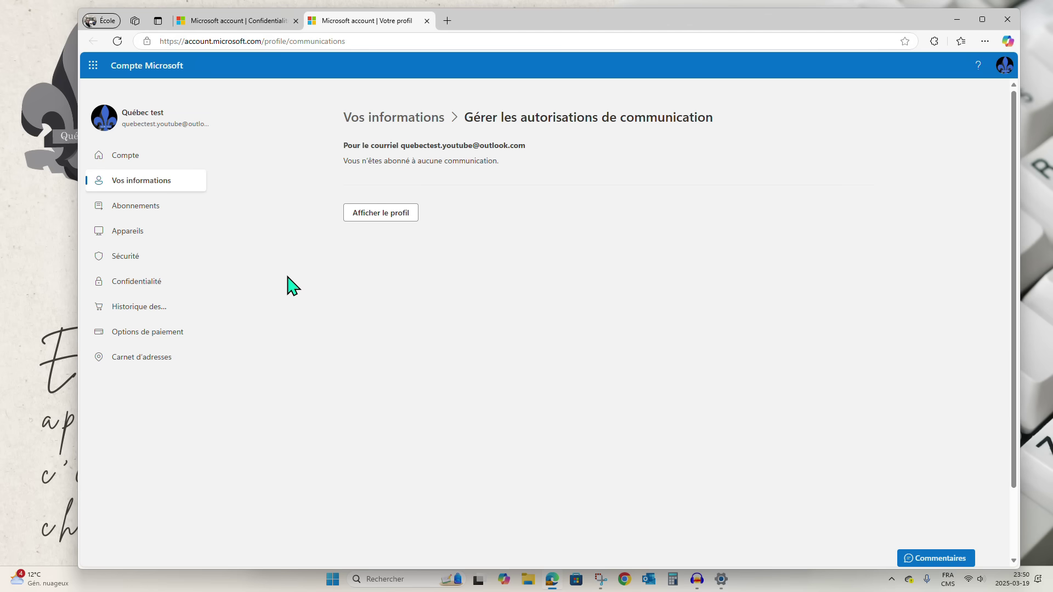
pyautogui.click(1008, 19)
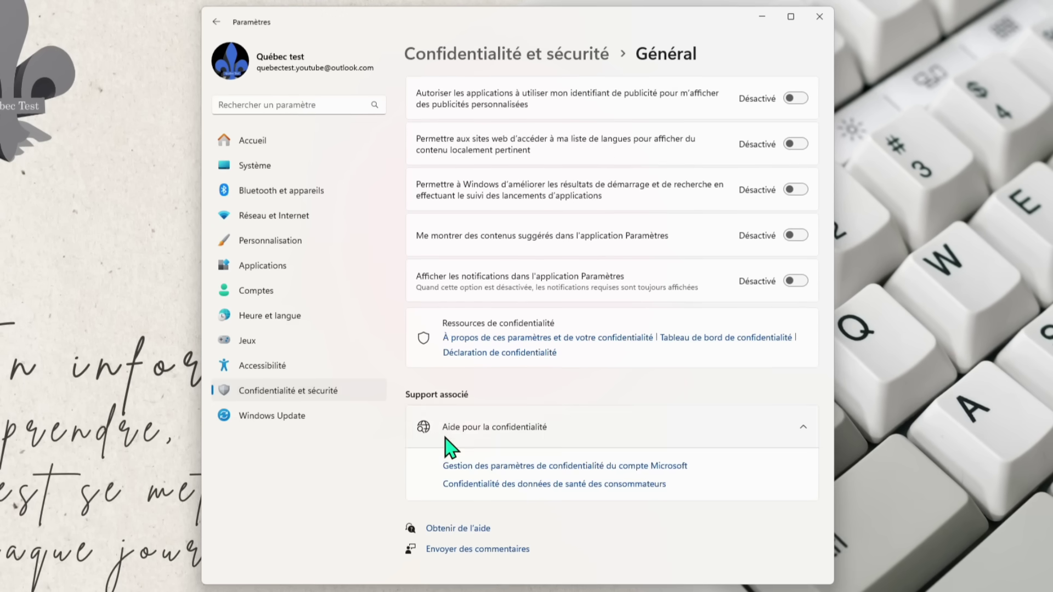
# - In the Diagnostics et commentaires privacy settings, turn off optional diagnostic data and personalised experiences
pyautogui.click(270, 393)
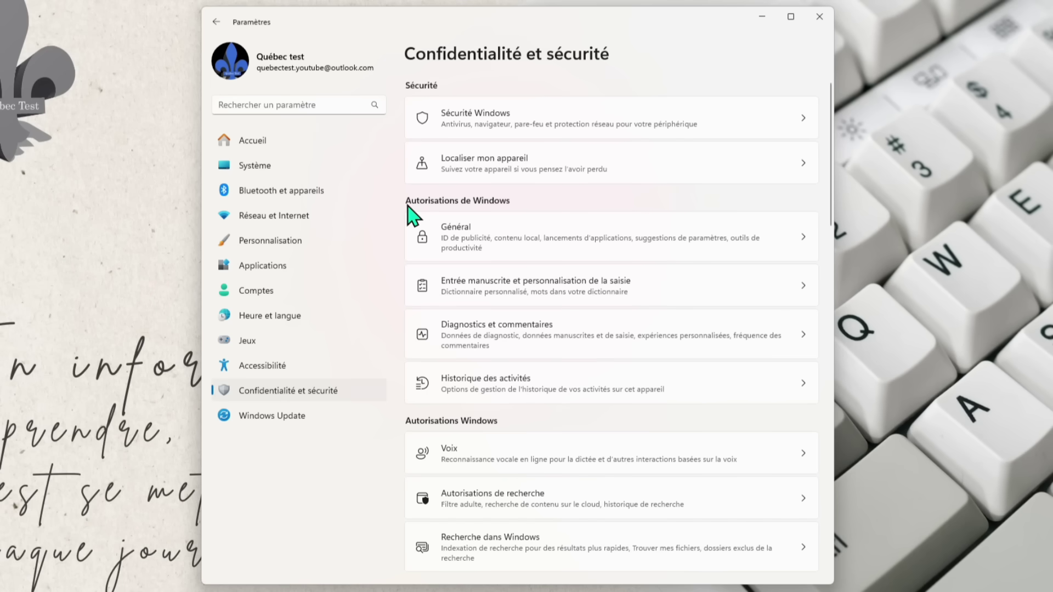
pyautogui.click(481, 343)
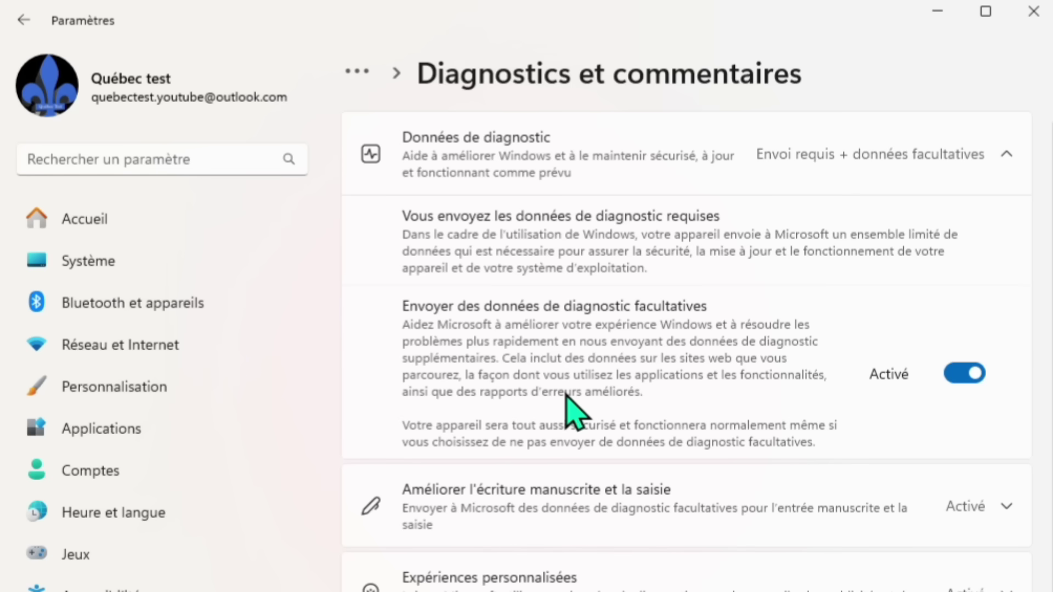
pyautogui.click(962, 374)
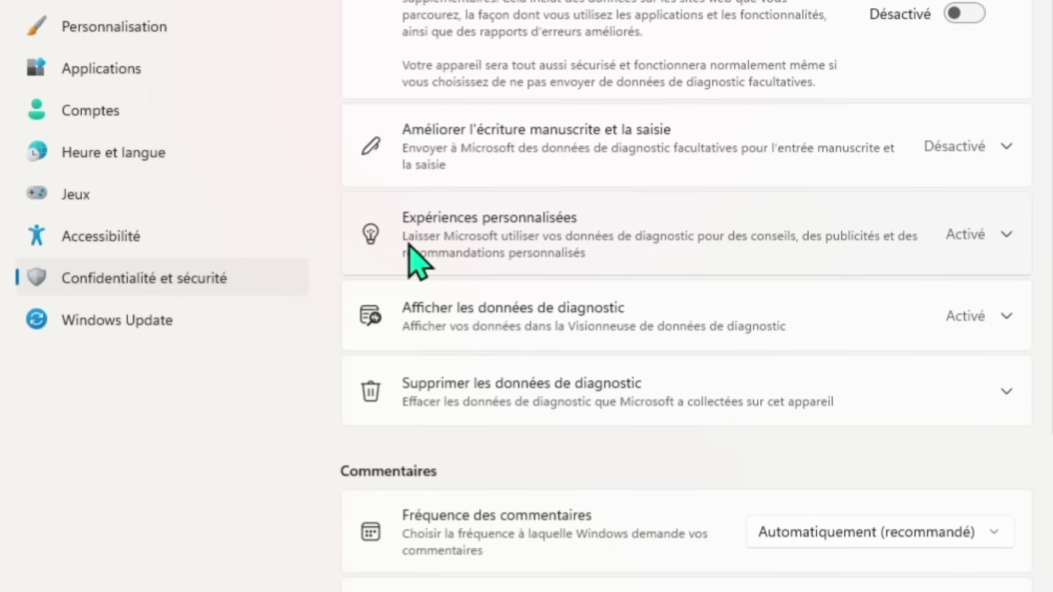
pyautogui.click(1003, 241)
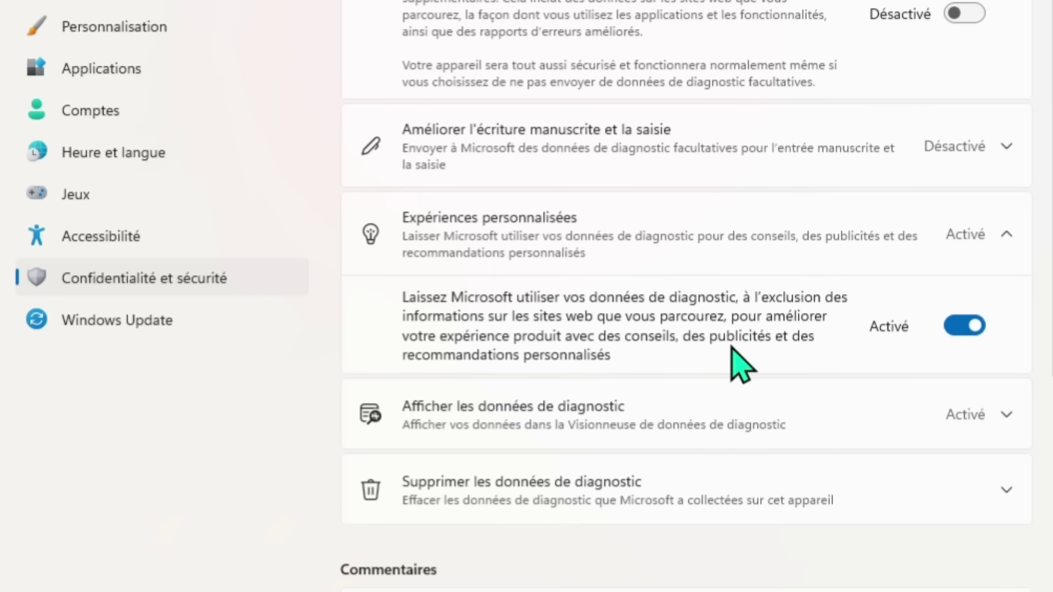
pyautogui.click(966, 332)
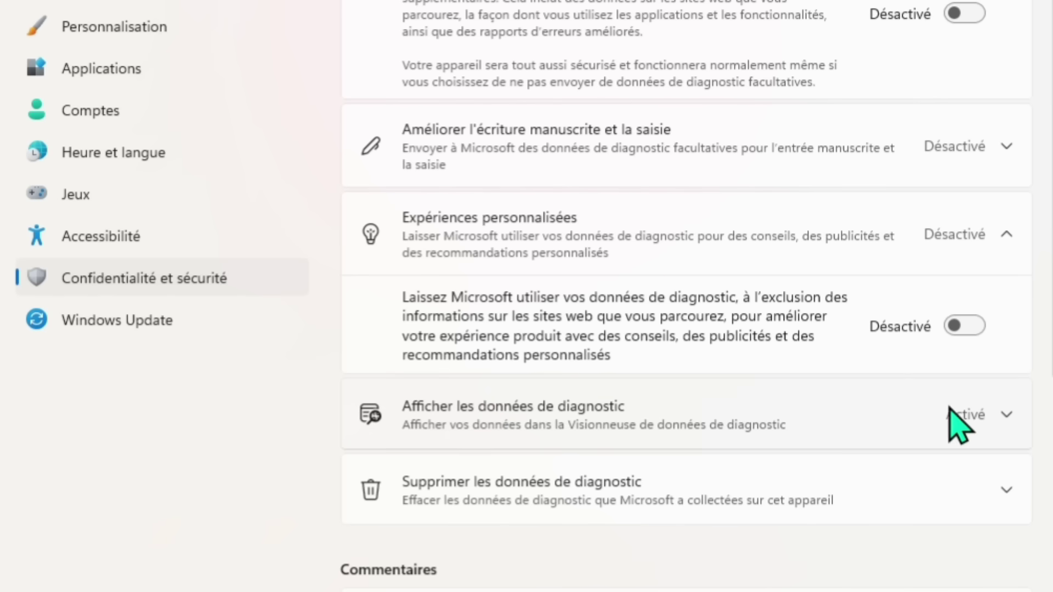
# - Turn off the diagnostic data viewer and delete the diagnostic data collected on this device
pyautogui.click(1007, 417)
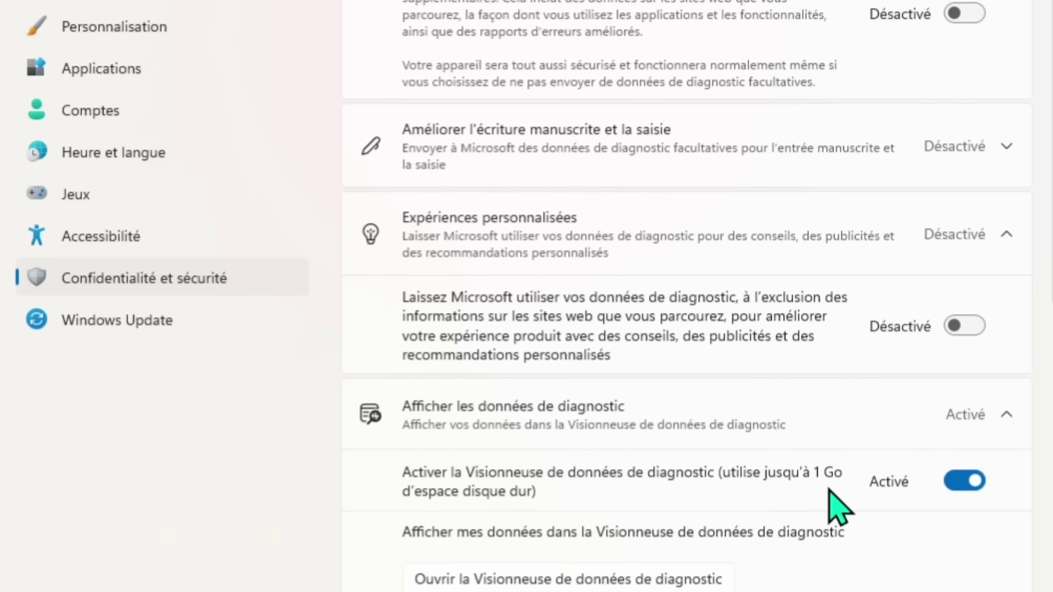
pyautogui.click(969, 486)
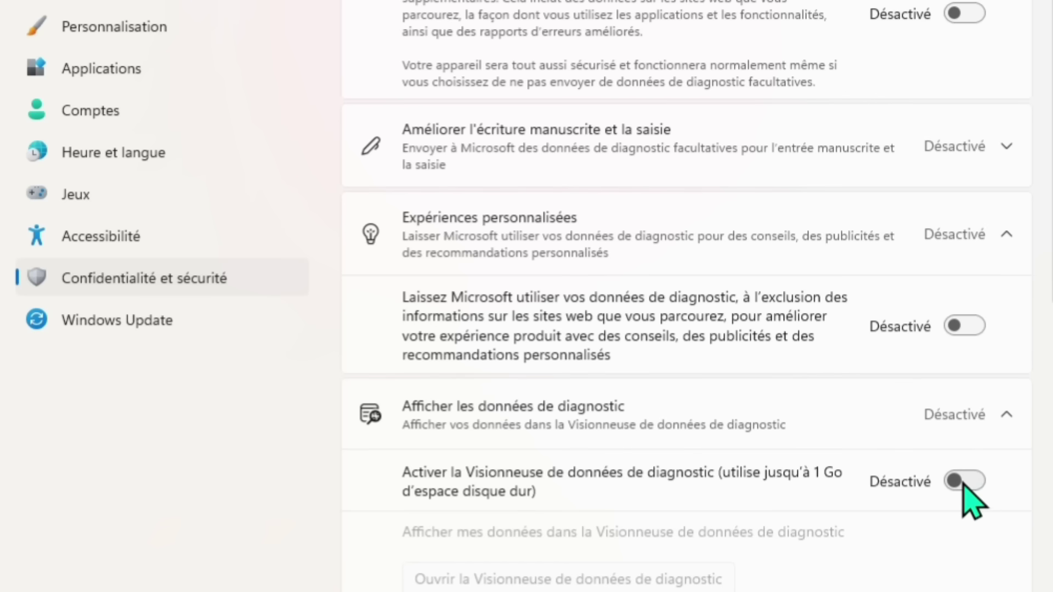
pyautogui.scroll(-5, 900, 446)
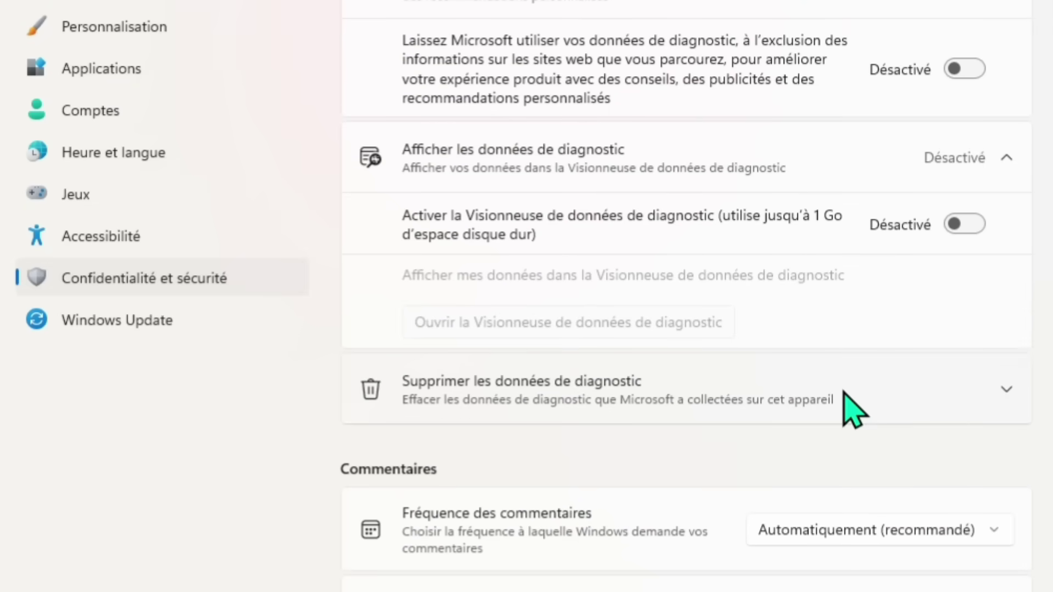
pyautogui.click(848, 409)
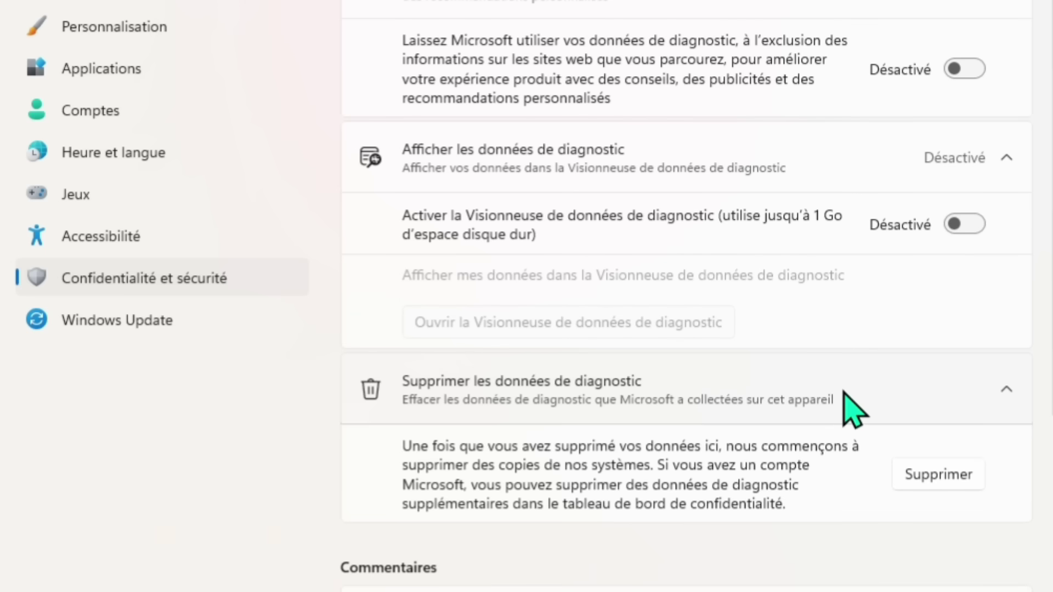
pyautogui.click(939, 476)
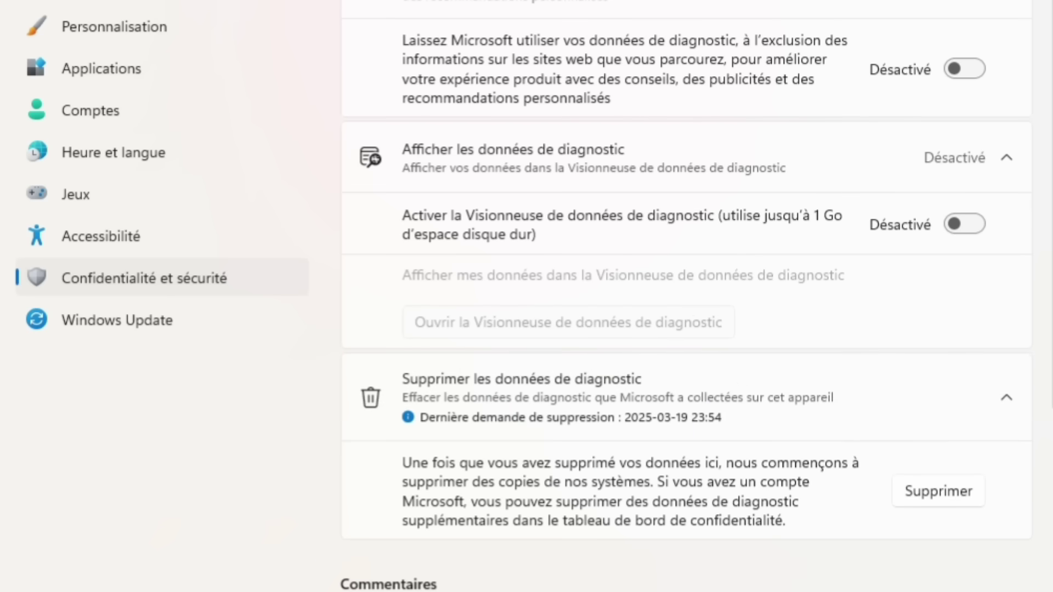
# - Set the frequency at which Windows asks for feedback to Jamais
pyautogui.scroll(-5, 576, 434)
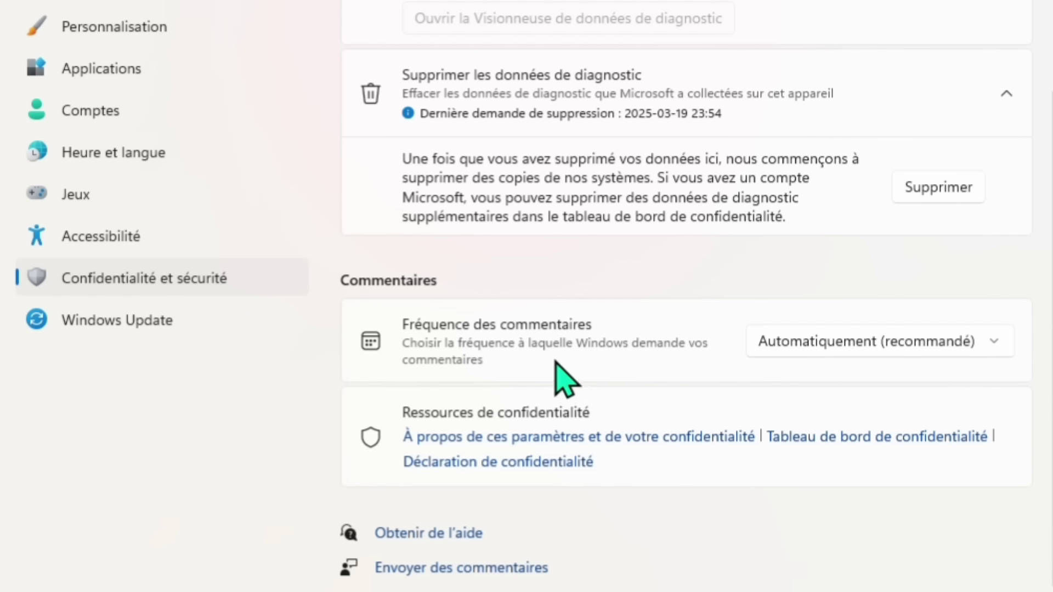
pyautogui.click(869, 352)
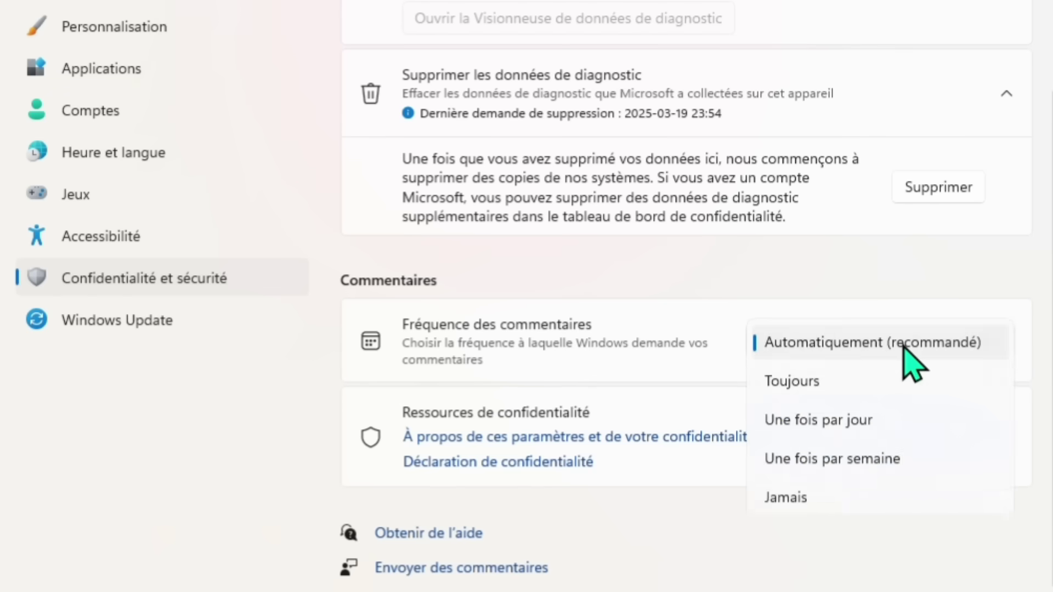
pyautogui.click(801, 505)
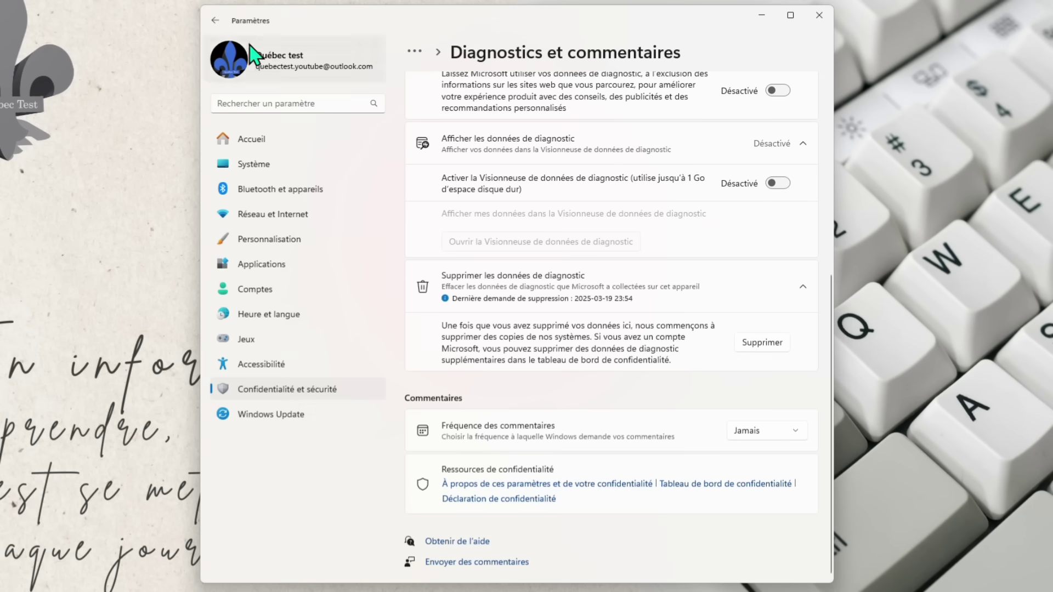
# - In the Historique des activités privacy settings, turn off storing the activity history on this device
pyautogui.click(289, 392)
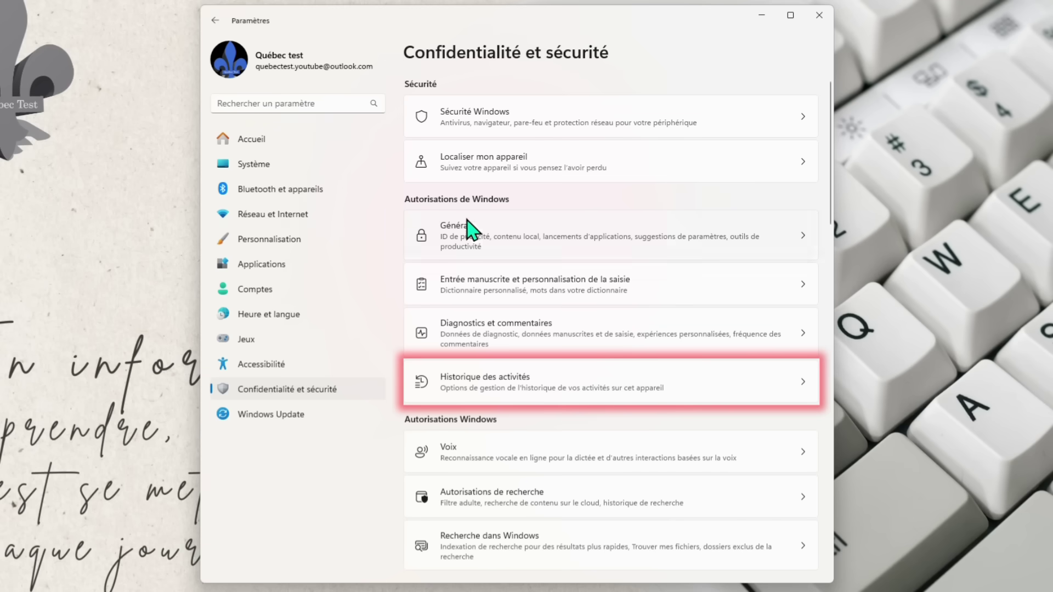
pyautogui.click(486, 394)
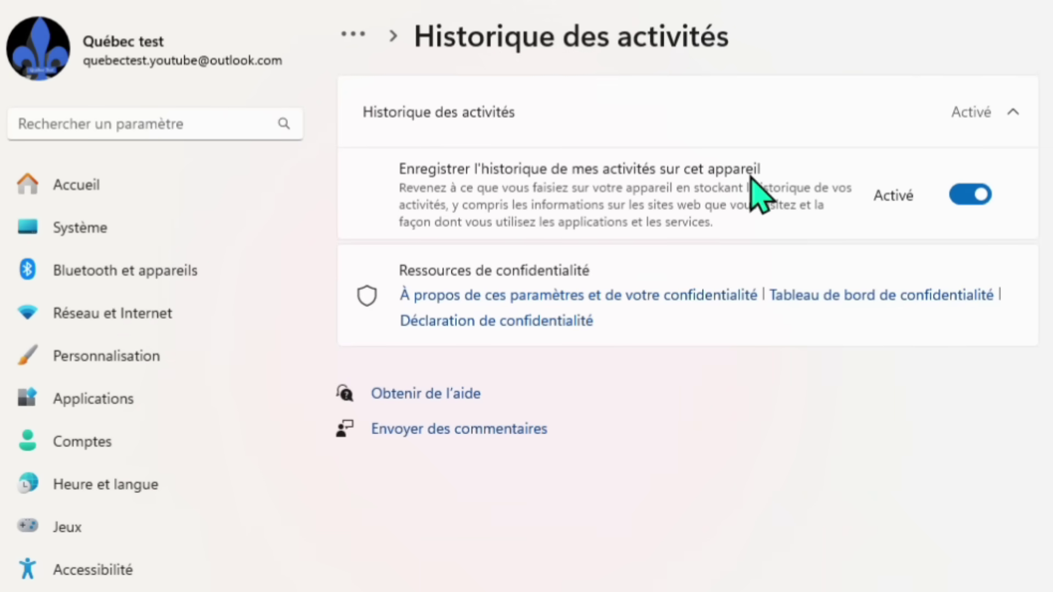
pyautogui.click(972, 196)
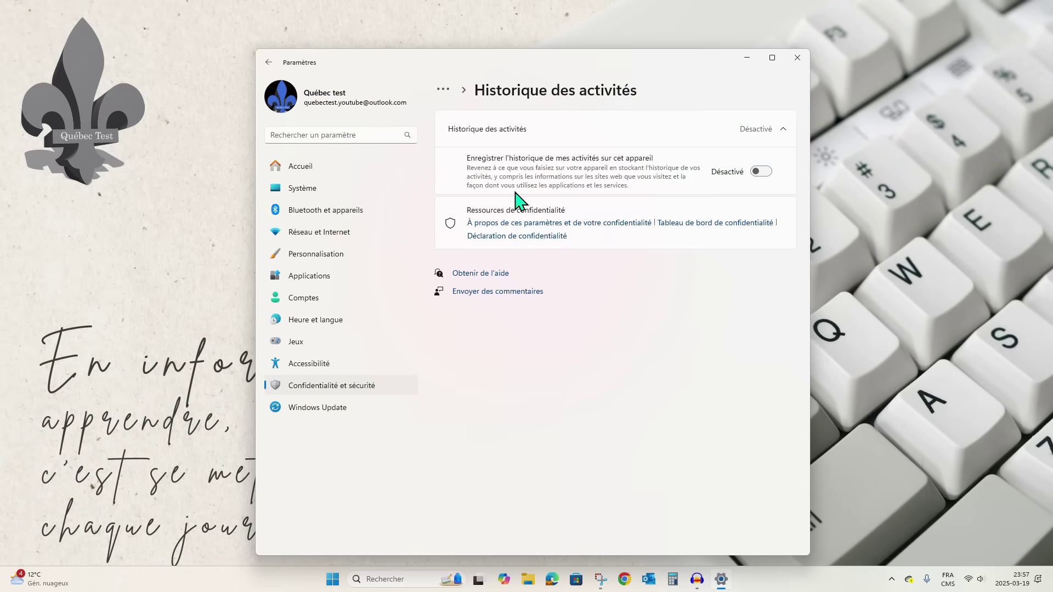
pyautogui.click(339, 589)
pyautogui.click(339, 590)
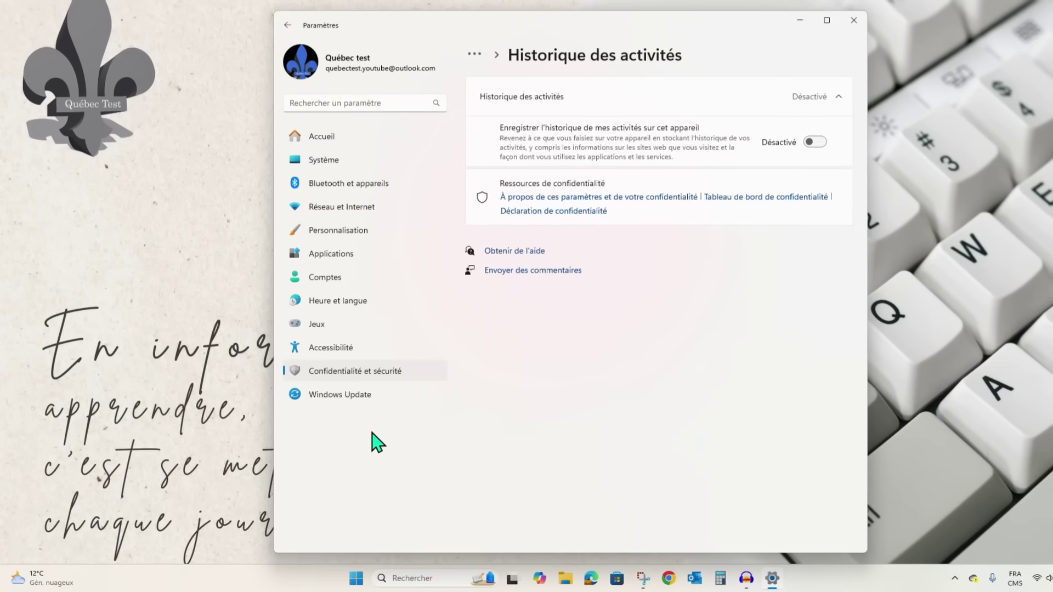
# - In the taskbar behaviours under the personalisation settings, set the taskbar alignment to Gauche
pyautogui.click(364, 227)
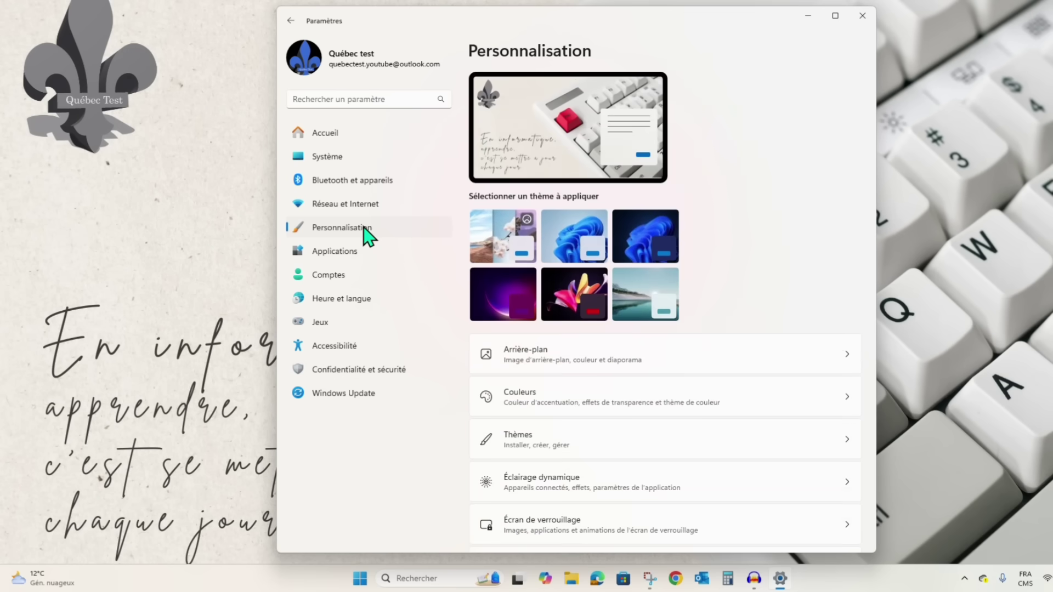
pyautogui.scroll(-5, 752, 310)
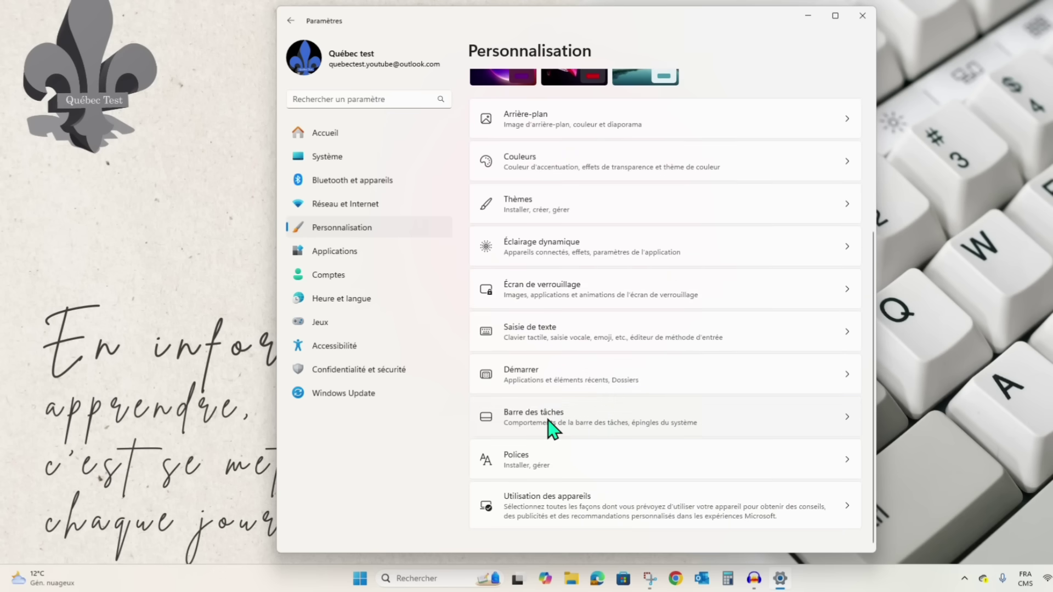
pyautogui.click(552, 429)
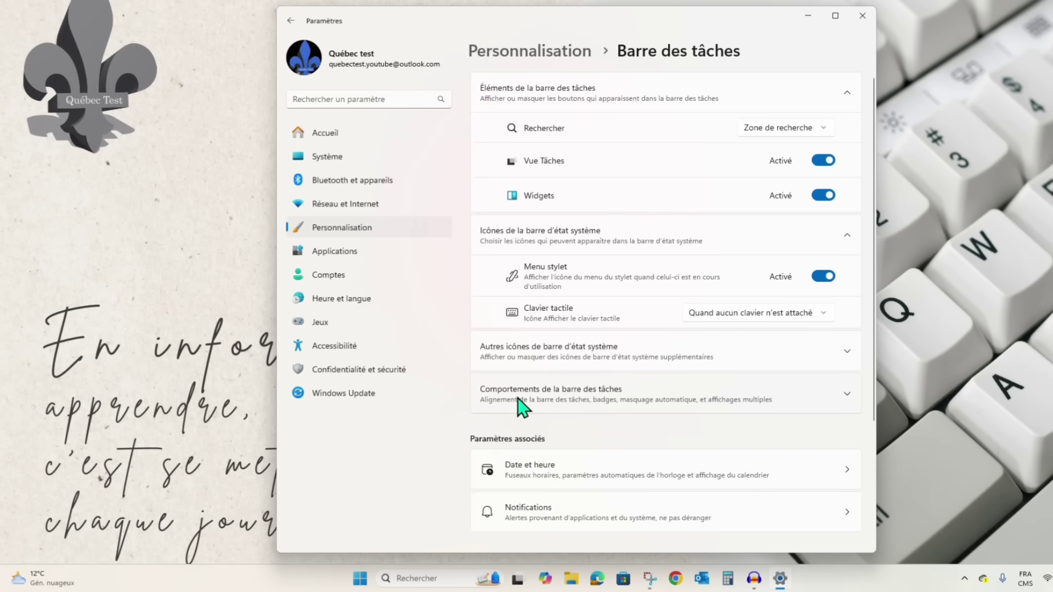
pyautogui.click(617, 394)
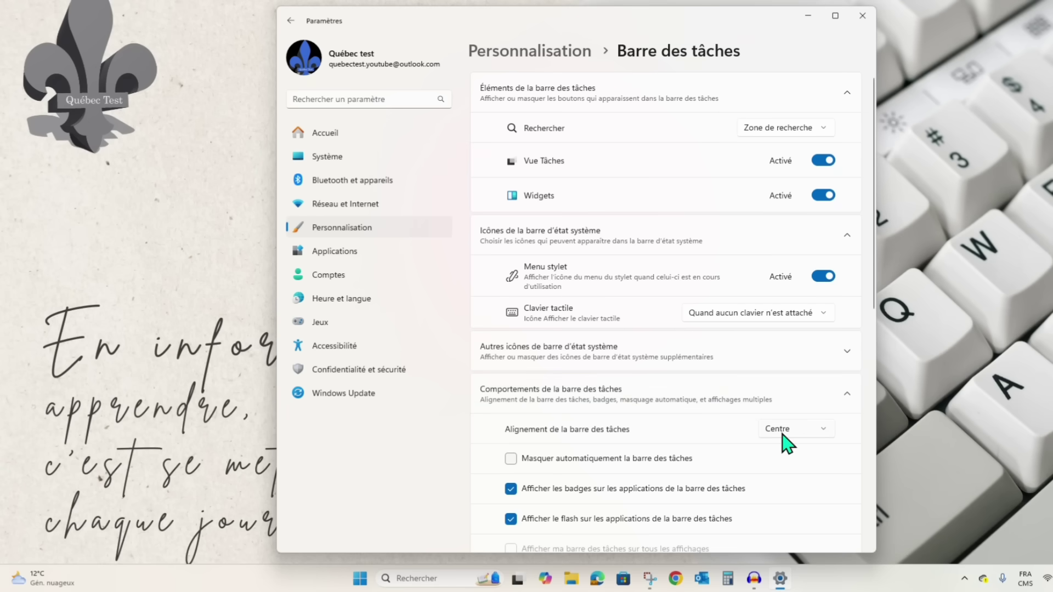
pyautogui.click(813, 433)
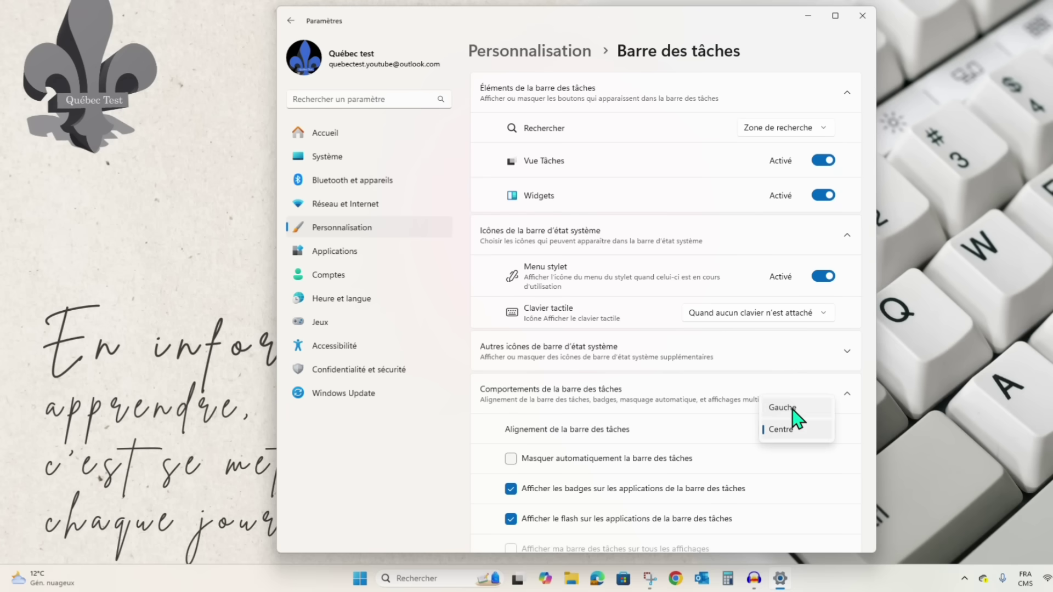
pyautogui.click(793, 410)
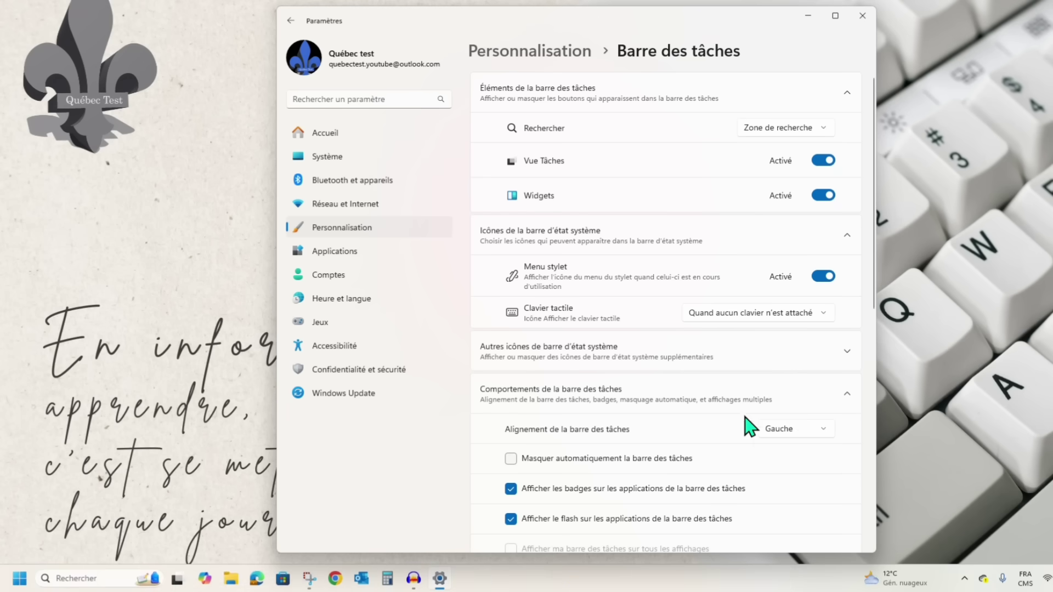